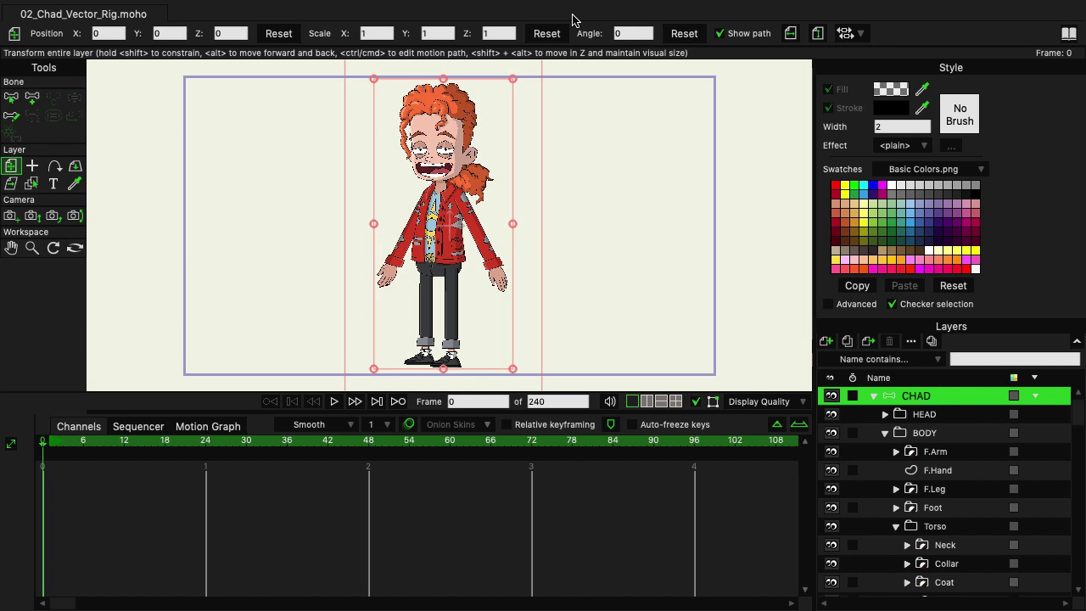
Collapse the CHAD group layer in the Layers panel, keeping the name 'CHAD'.
click(873, 395)
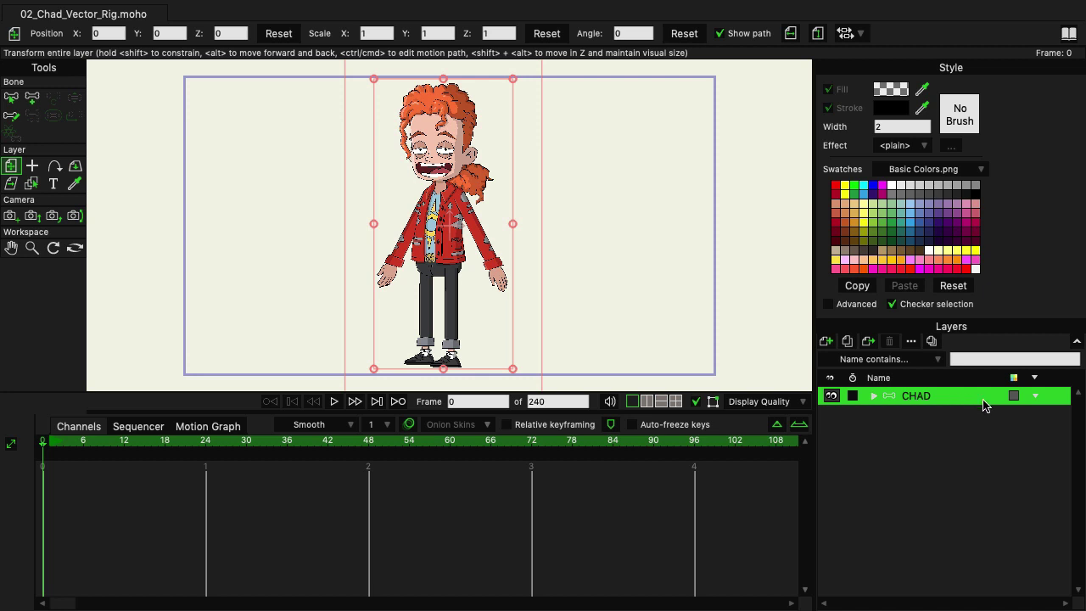
double_click(932, 396)
click(913, 436)
With Add Bone, undo trial bones at the hand, waist and side, then place bone B1.
key(a)
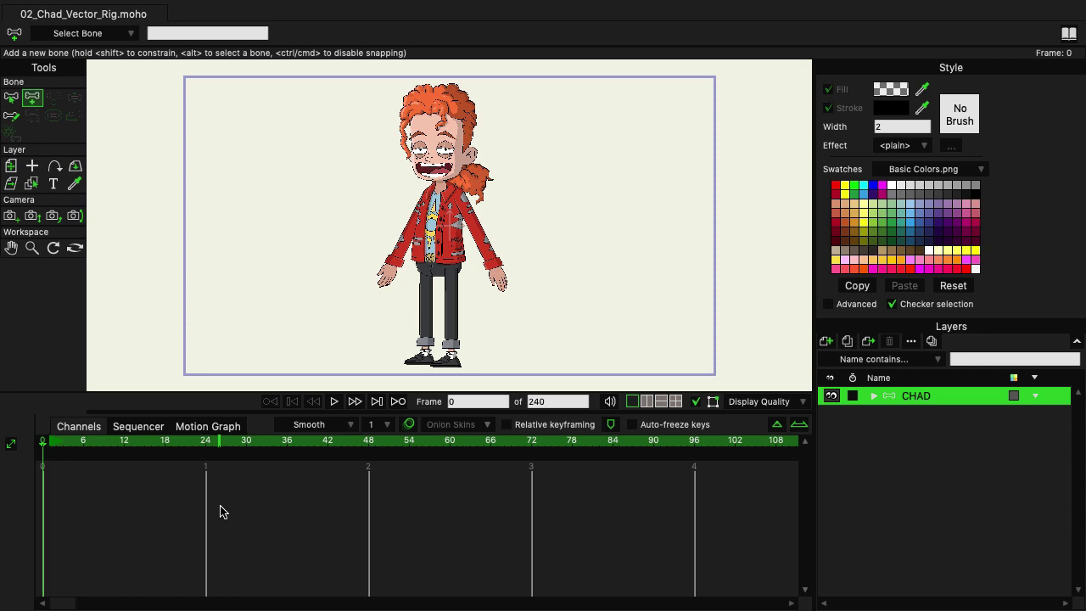
scroll(500, 305, up, 2)
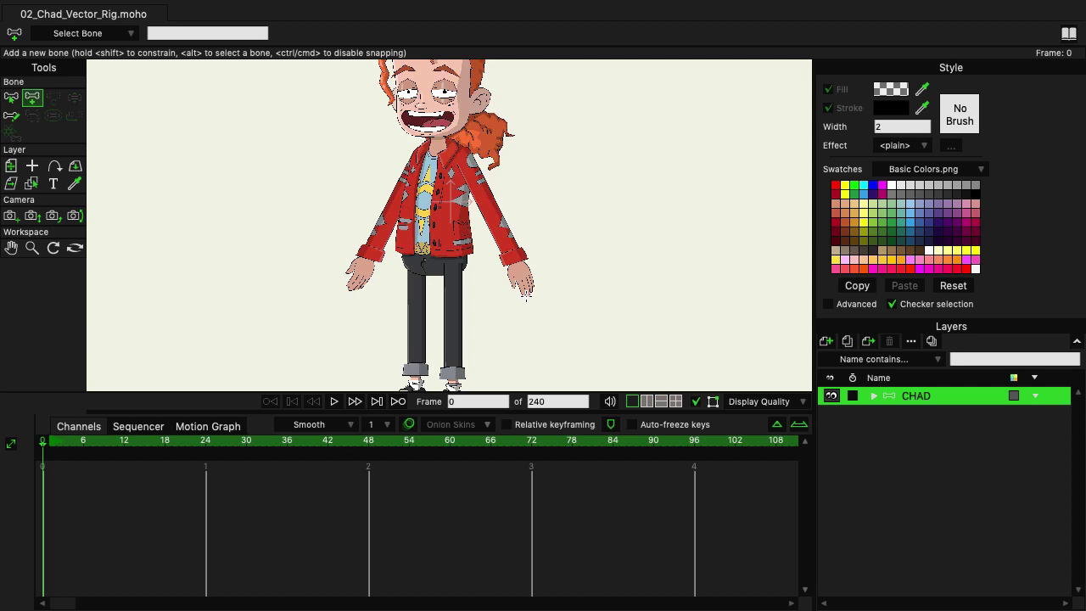
drag(431, 263, 558, 264)
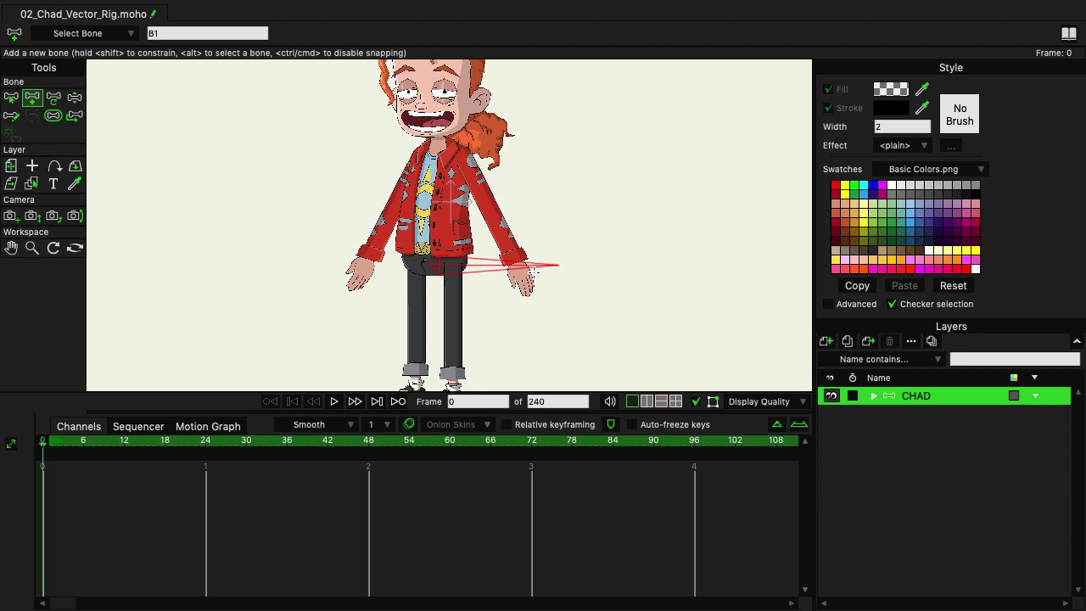
key(ctrl+z)
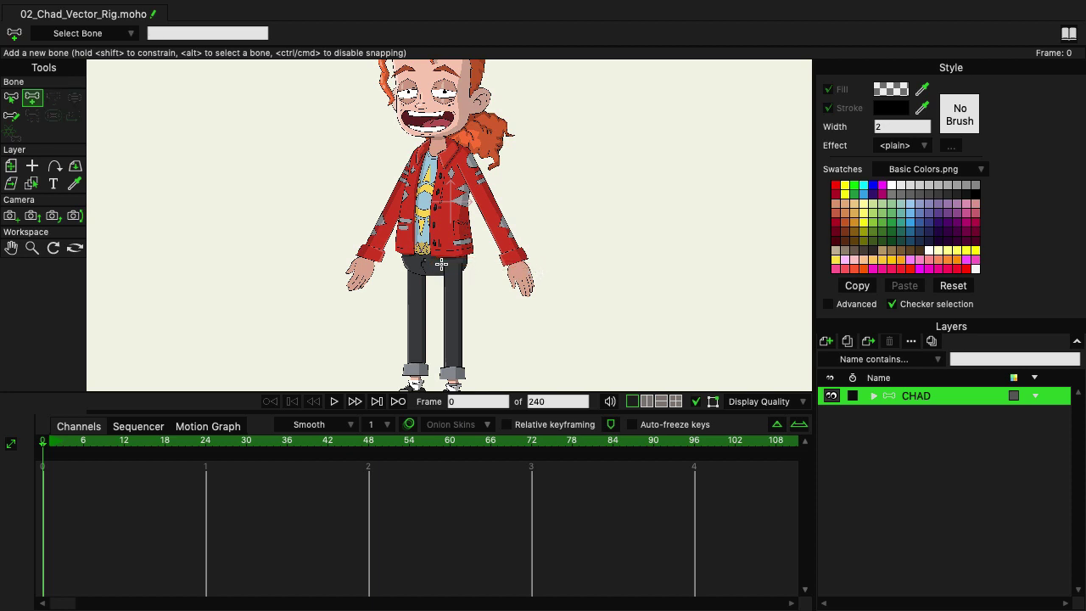
drag(442, 264, 442, 273)
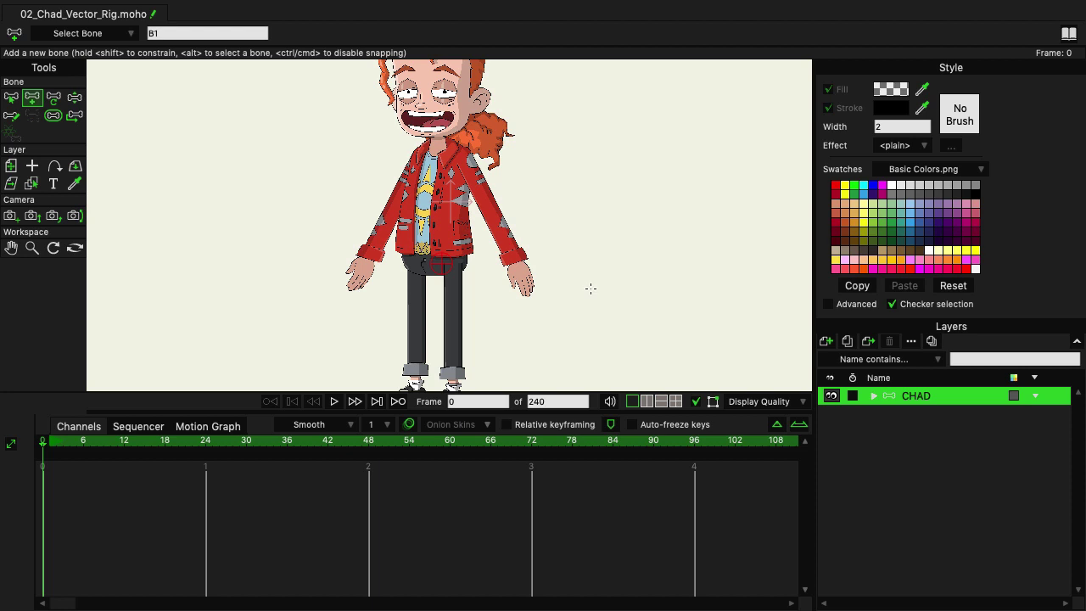
click(585, 217)
drag(671, 275, 738, 224)
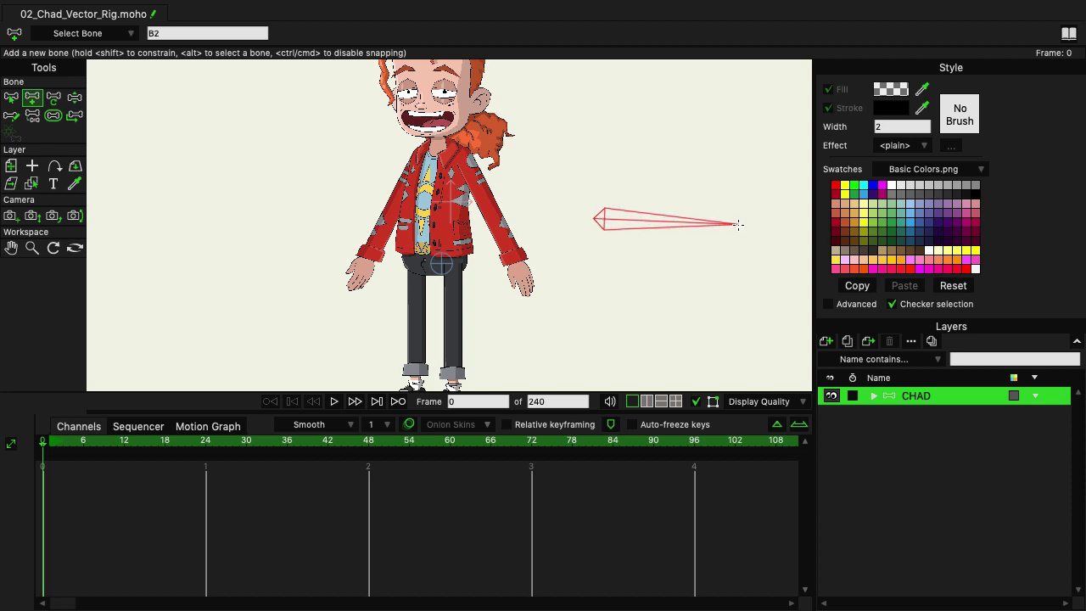
key(ctrl+z)
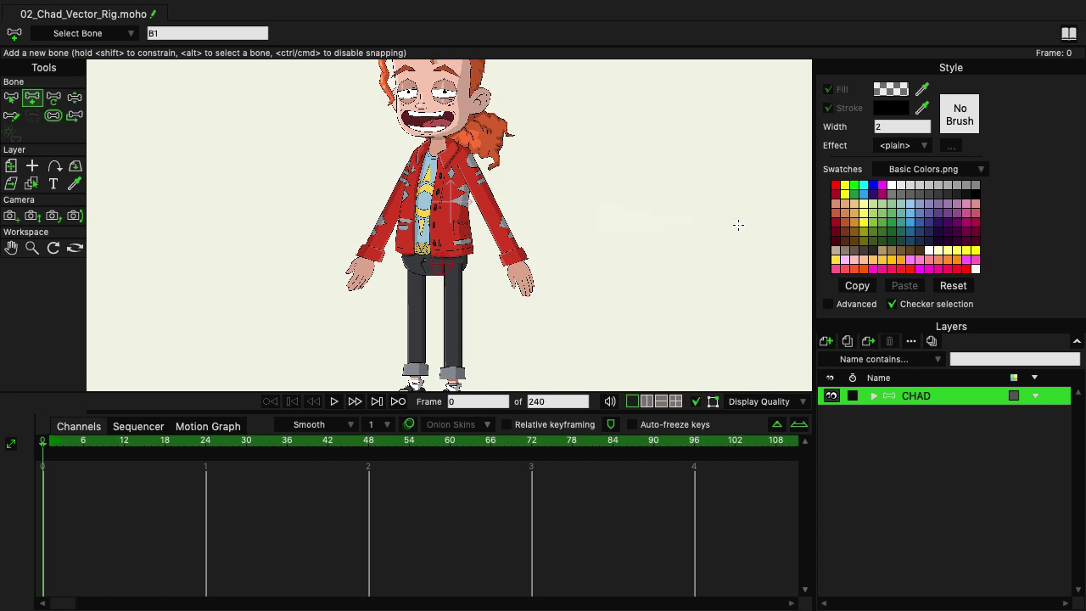
key(ctrl+z)
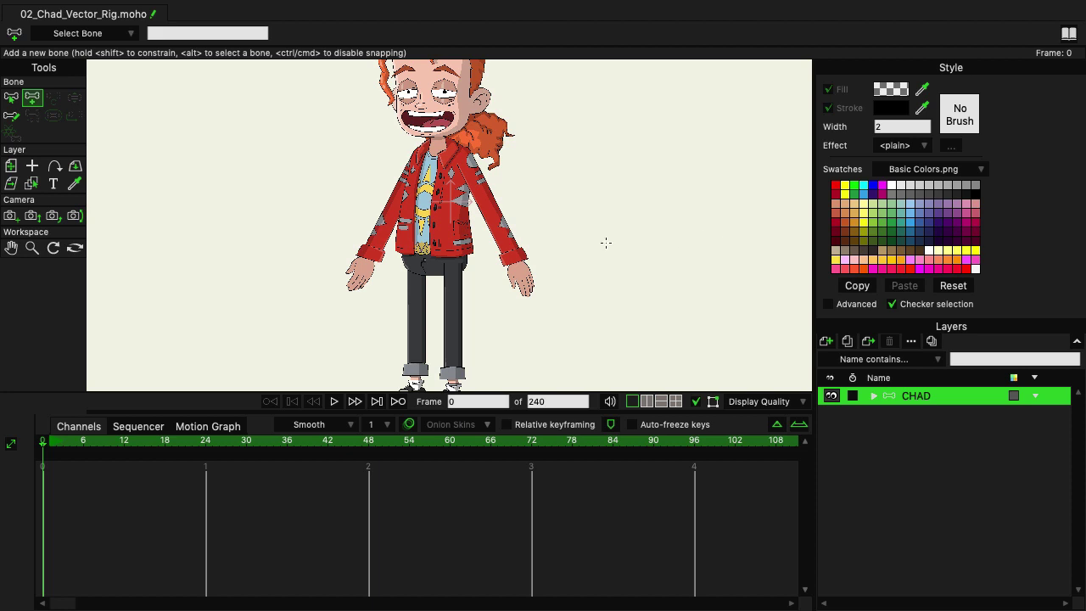
click(594, 247)
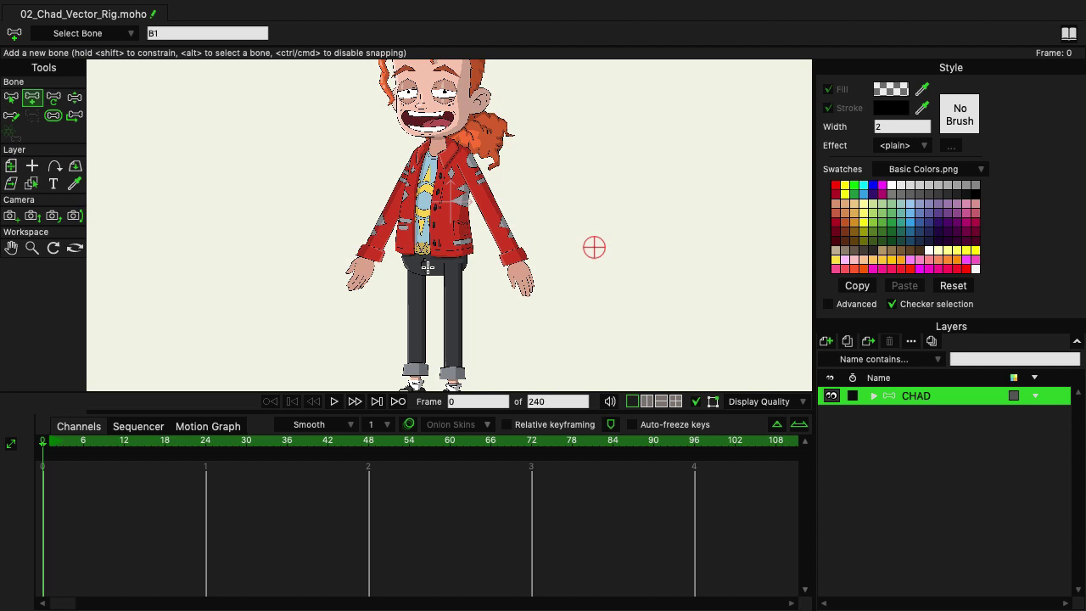
Add bones B2–B5 chaining from the jacket up through the collar and neck to the head top.
scroll(428, 267, up, 2)
scroll(500, 267, up, 1)
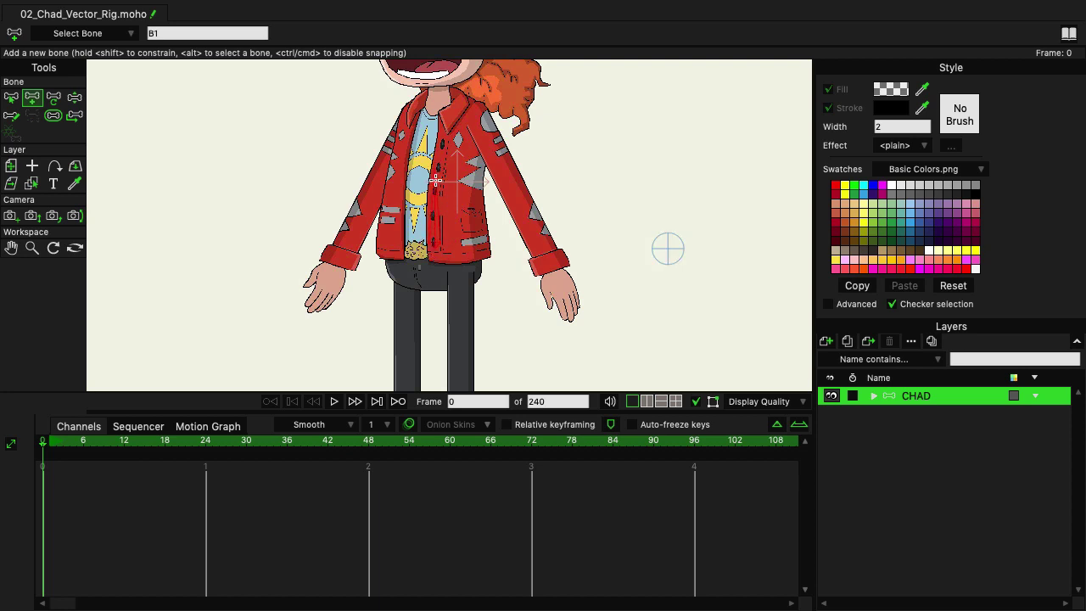
click(436, 181)
drag(435, 181, 433, 116)
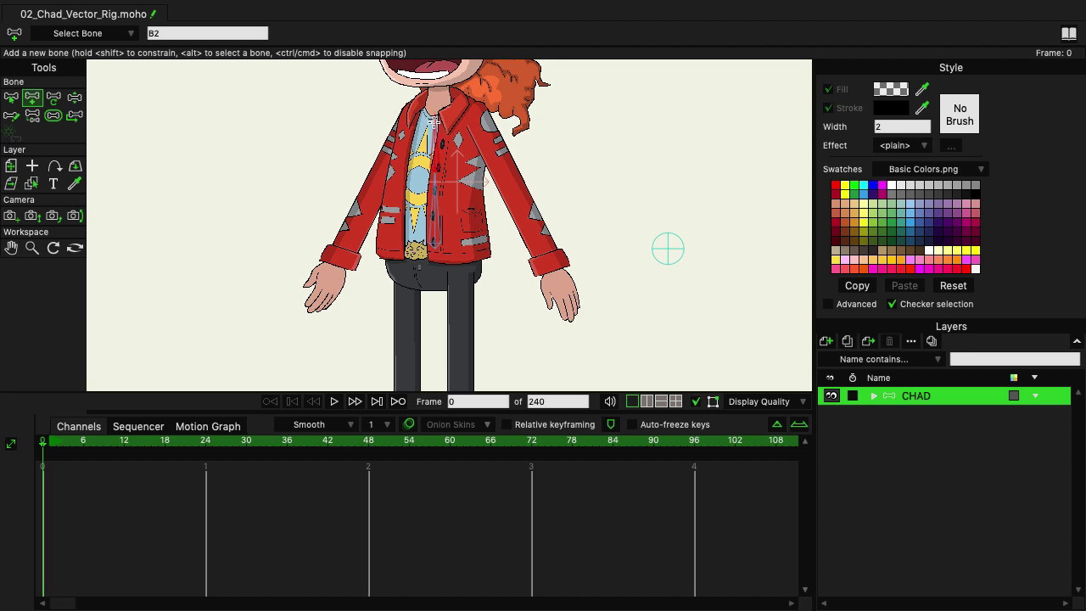
click(434, 119)
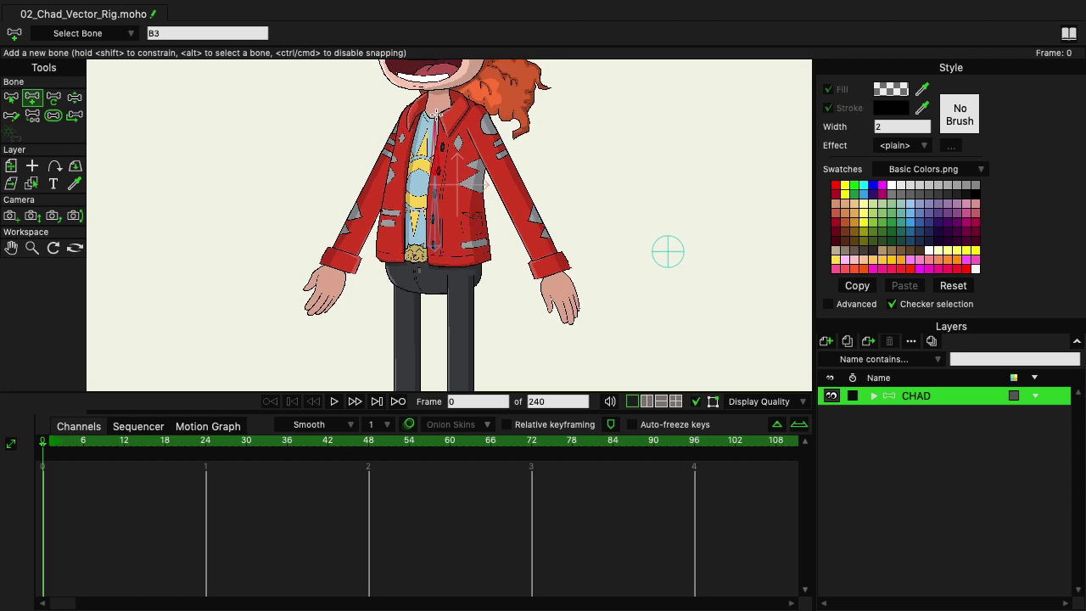
drag(434, 113, 434, 90)
scroll(495, 188, up, 2)
scroll(496, 188, up, 6)
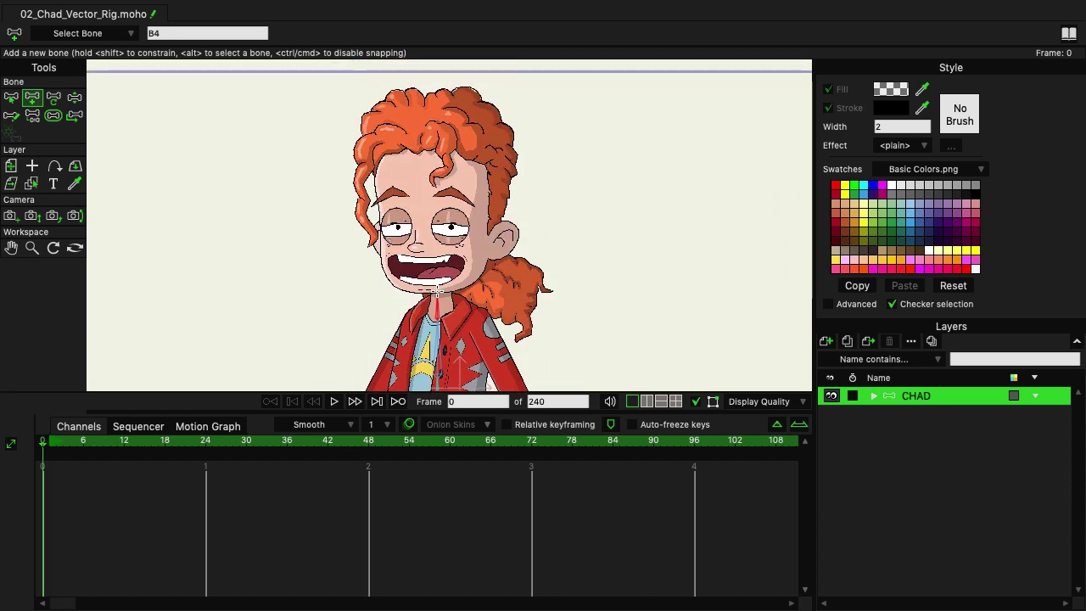
drag(436, 293, 434, 100)
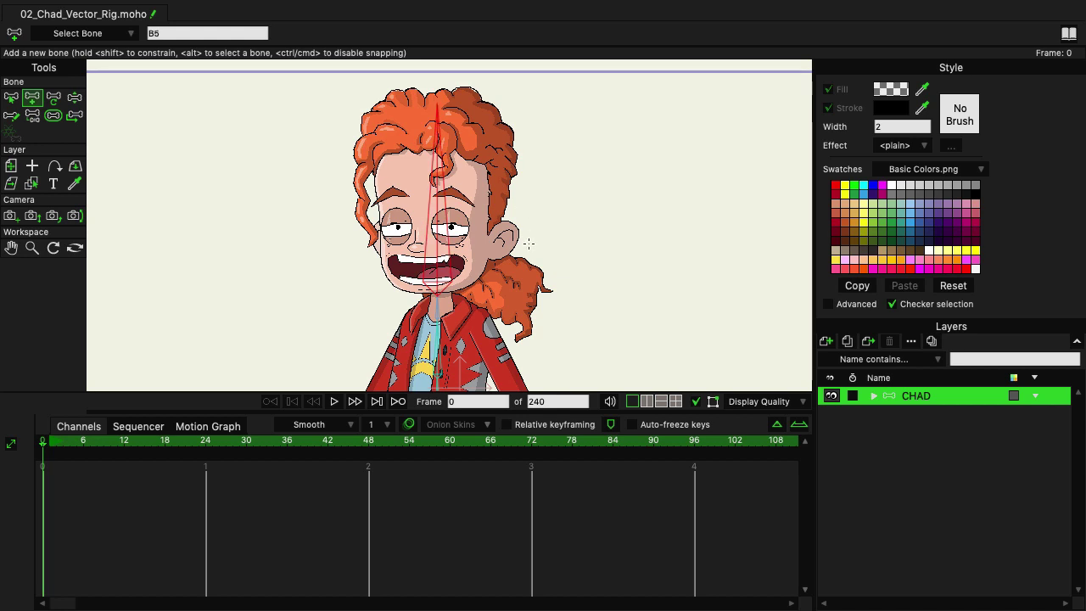
scroll(518, 246, down, 4)
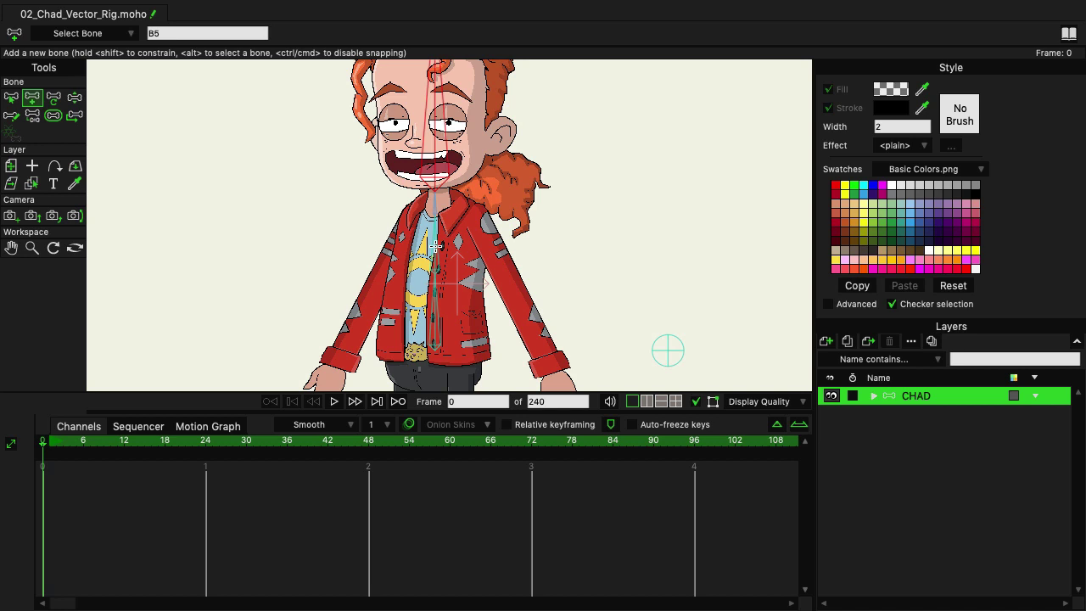
With chest bone B3 as parent, add upper-arm, forearm and hand bones B6–B8 down the right arm.
alt+click(434, 246)
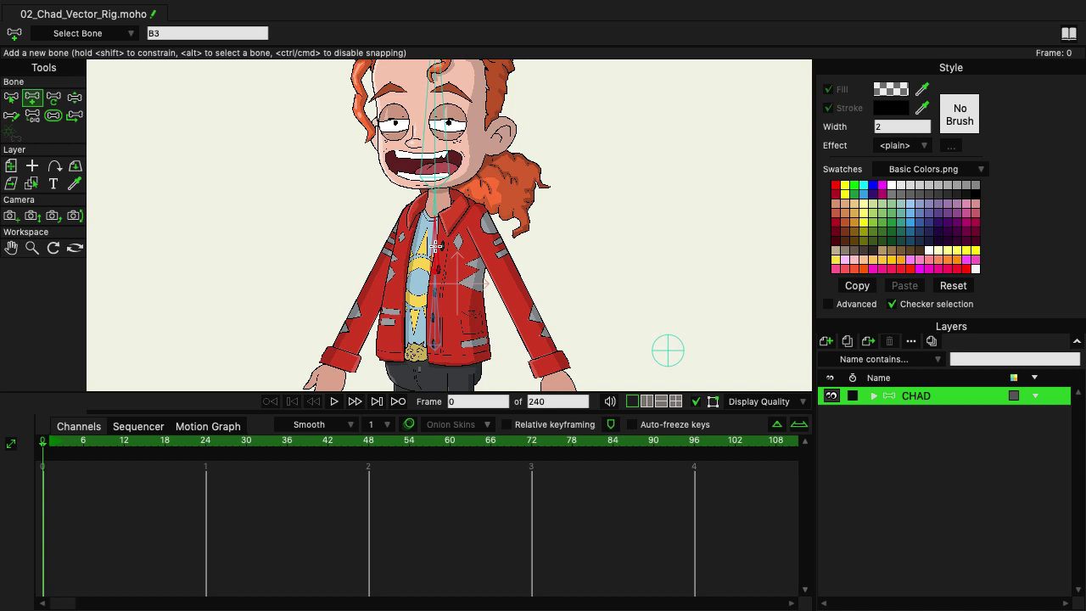
scroll(435, 246, down, 1)
scroll(451, 161, down, 5)
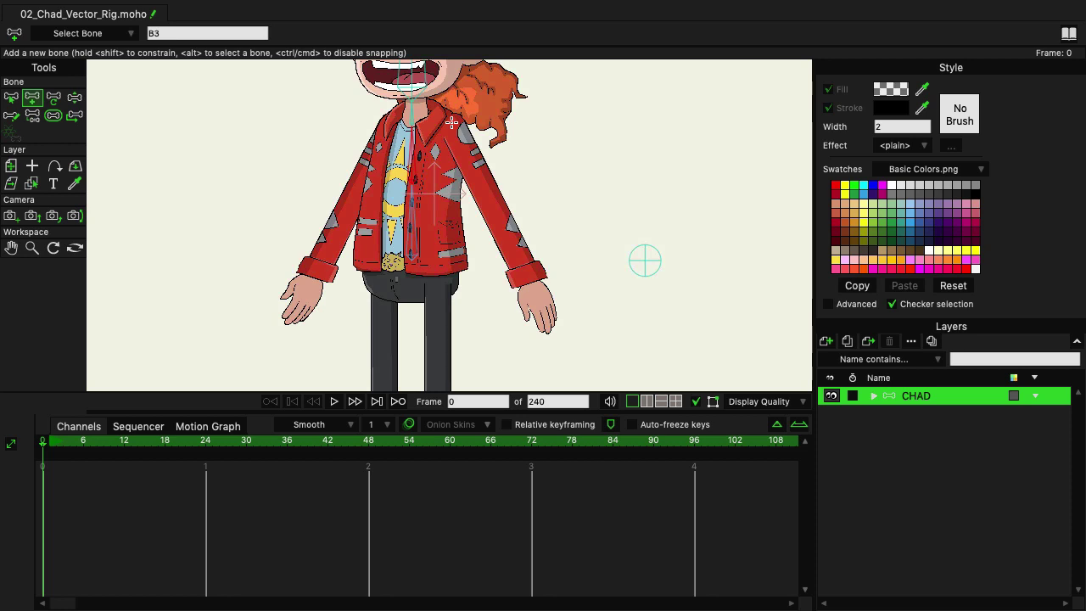
drag(452, 122, 490, 204)
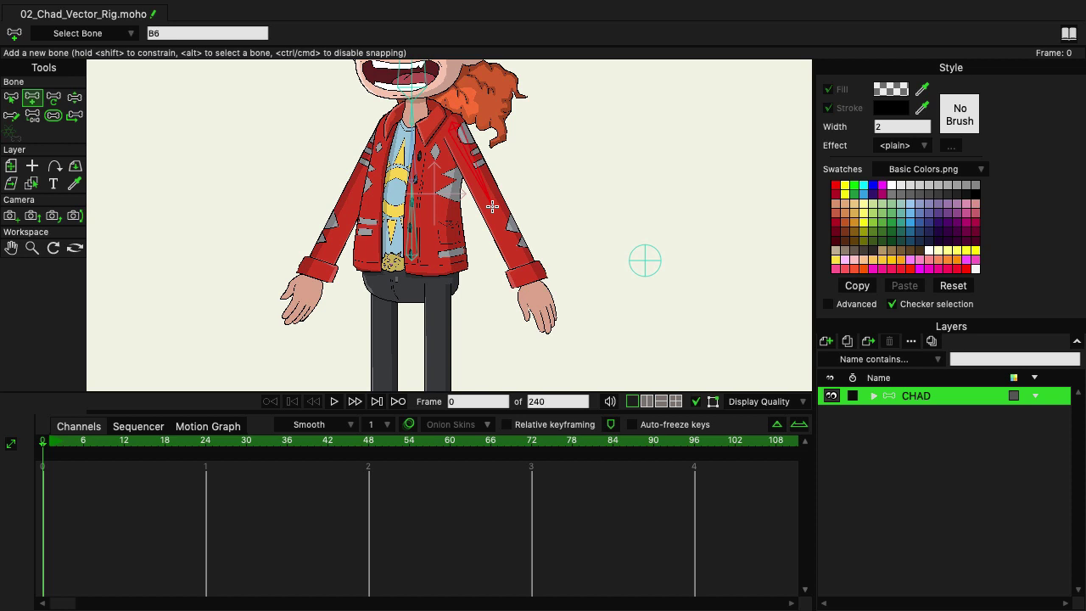
drag(492, 206, 530, 280)
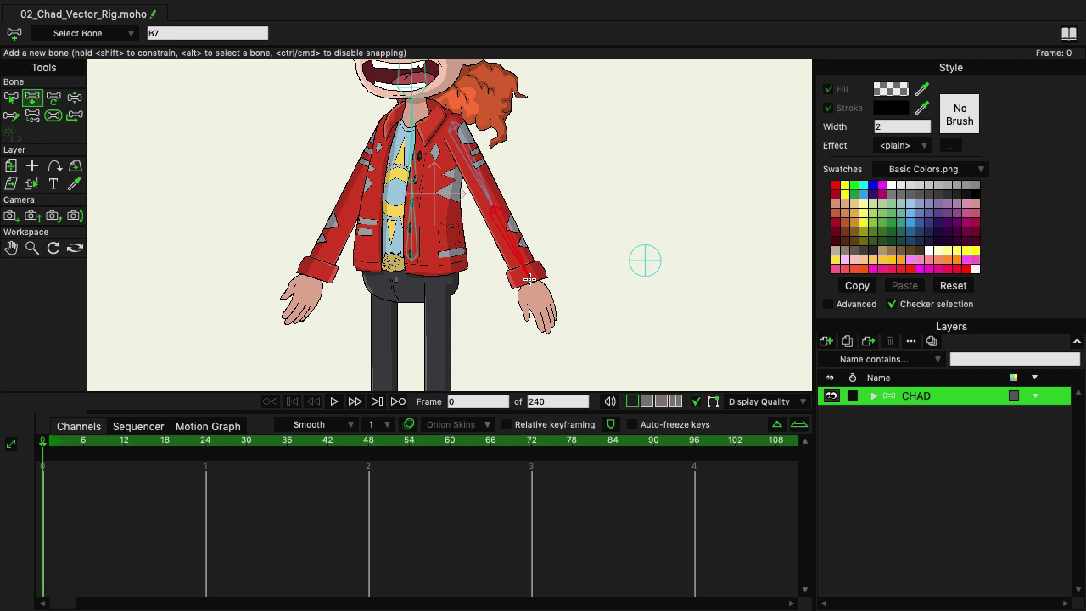
drag(530, 280, 550, 334)
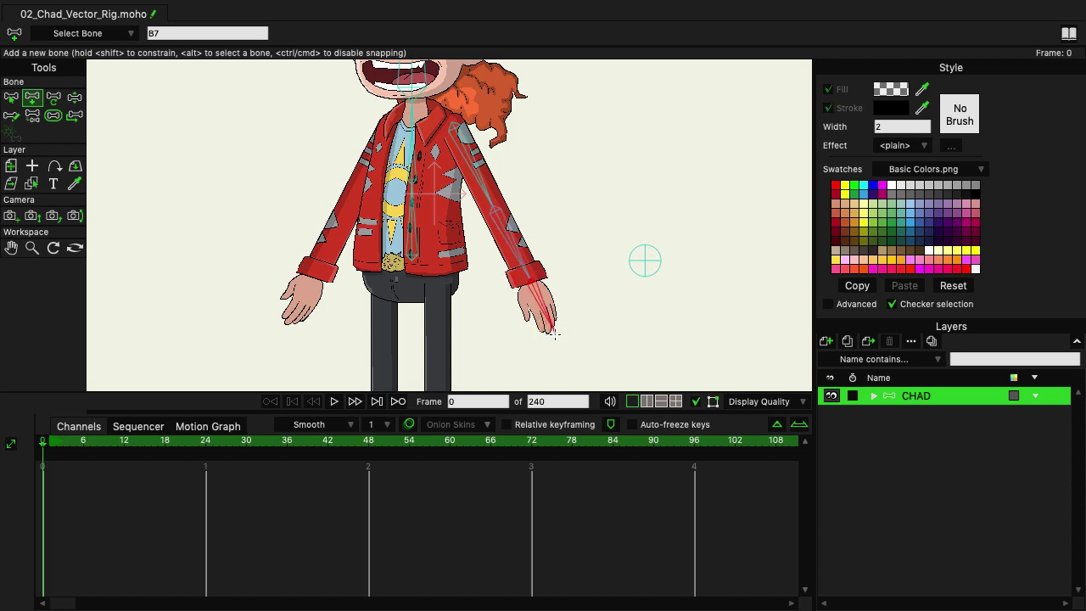
drag(550, 335, 553, 333)
alt+click(413, 155)
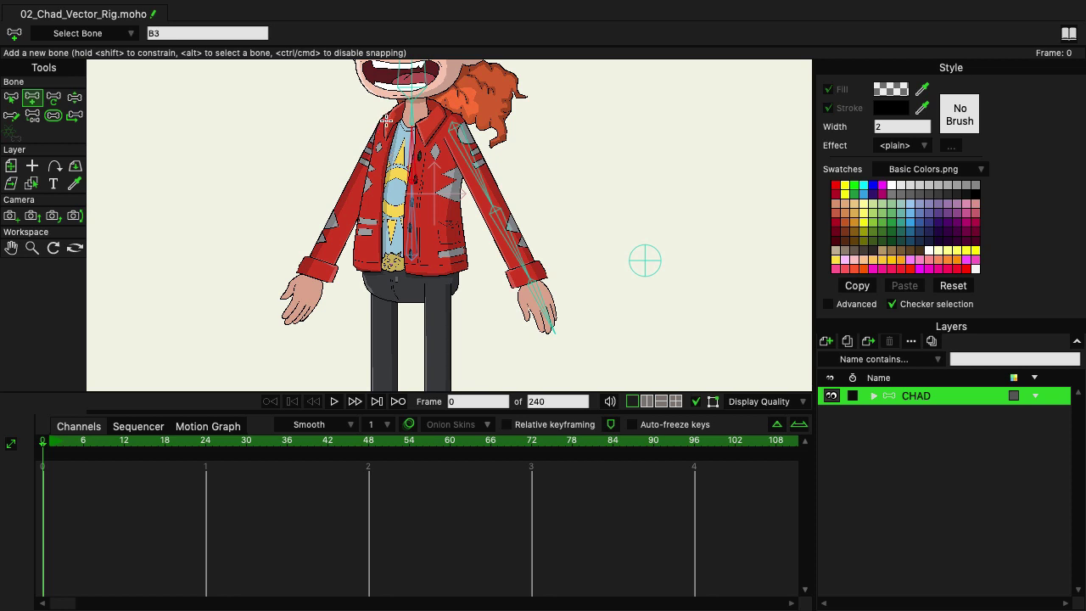
Hide the Torso layer and add arm bones from left shoulder through wrist to hand tip.
click(872, 396)
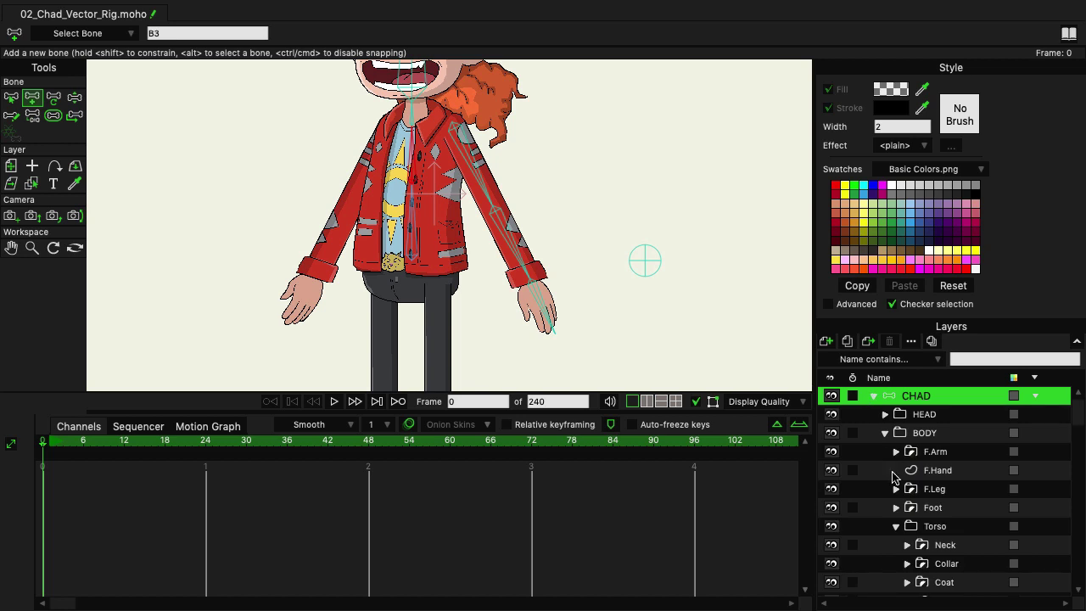
click(835, 528)
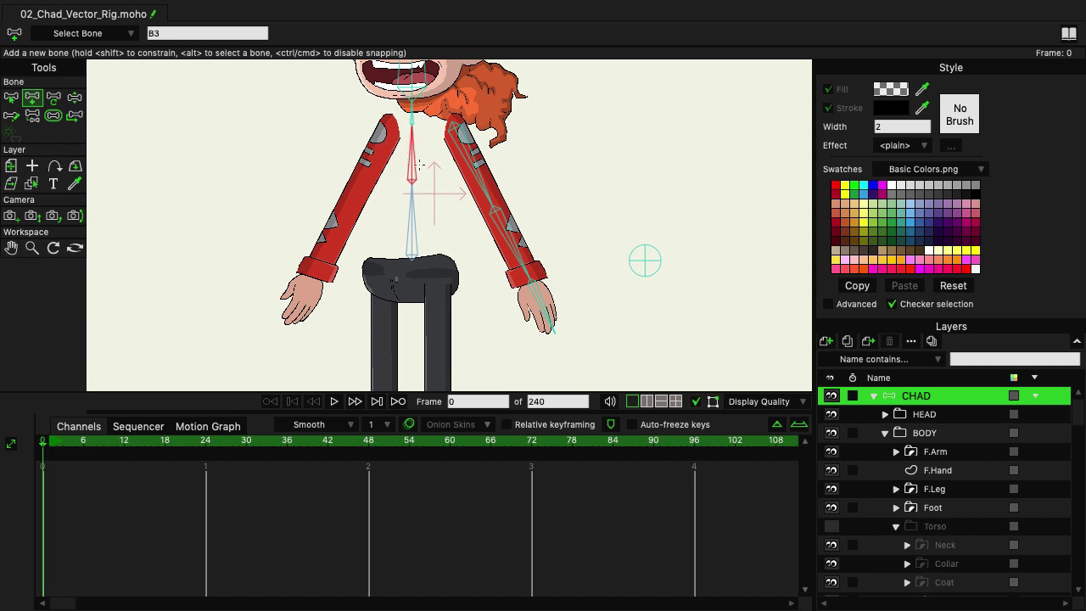
click(374, 156)
drag(388, 127, 314, 270)
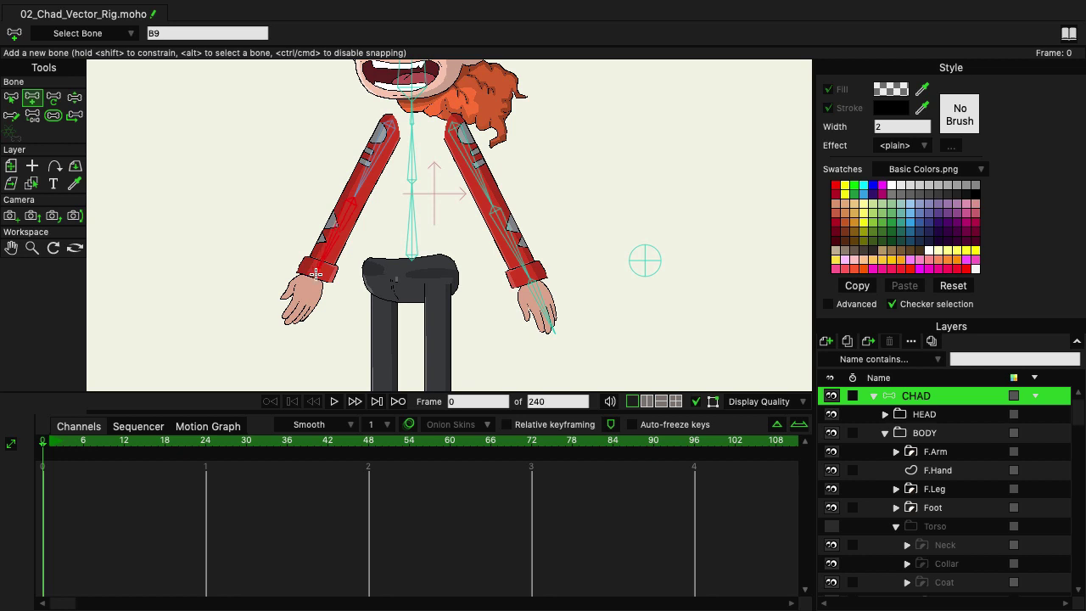
drag(315, 271, 287, 327)
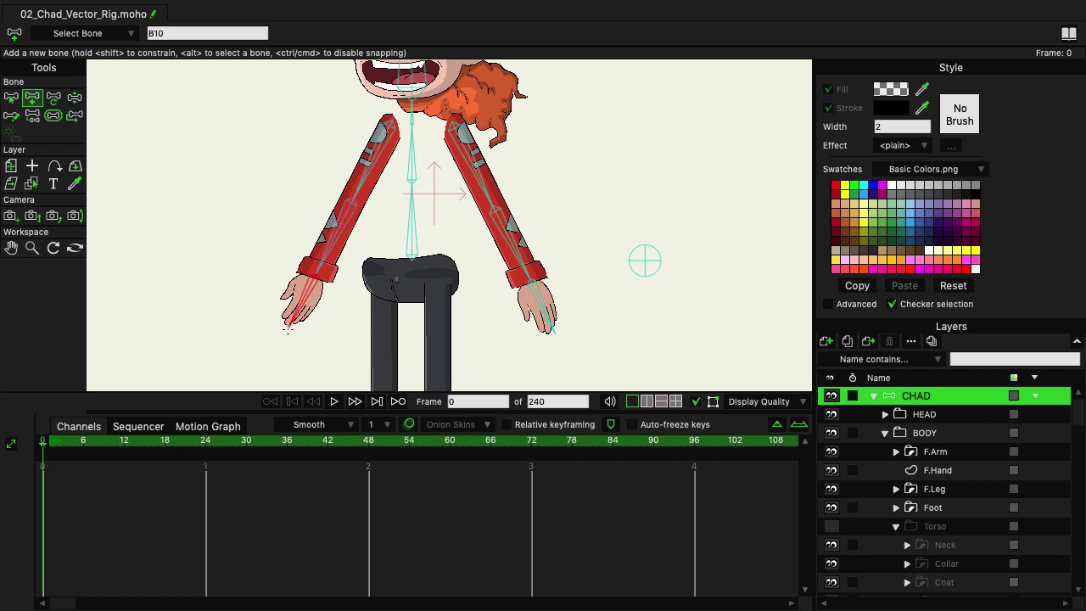
click(287, 328)
From the root bone, add thigh, shin and foot bones down the right leg, reaching B14.
drag(634, 358, 631, 249)
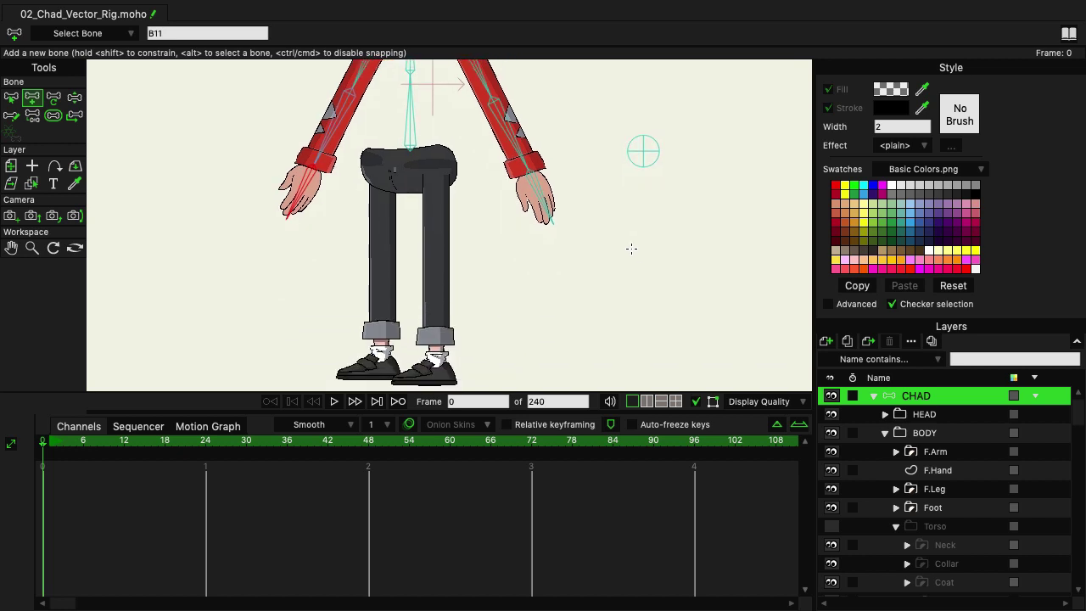
click(643, 151)
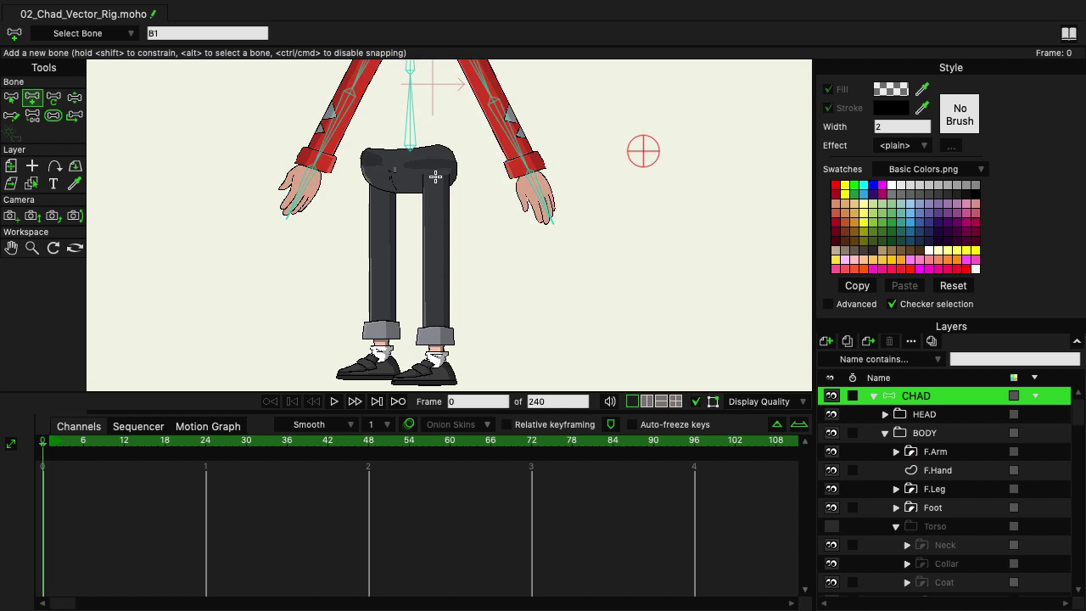
drag(435, 176, 432, 254)
drag(432, 255, 432, 337)
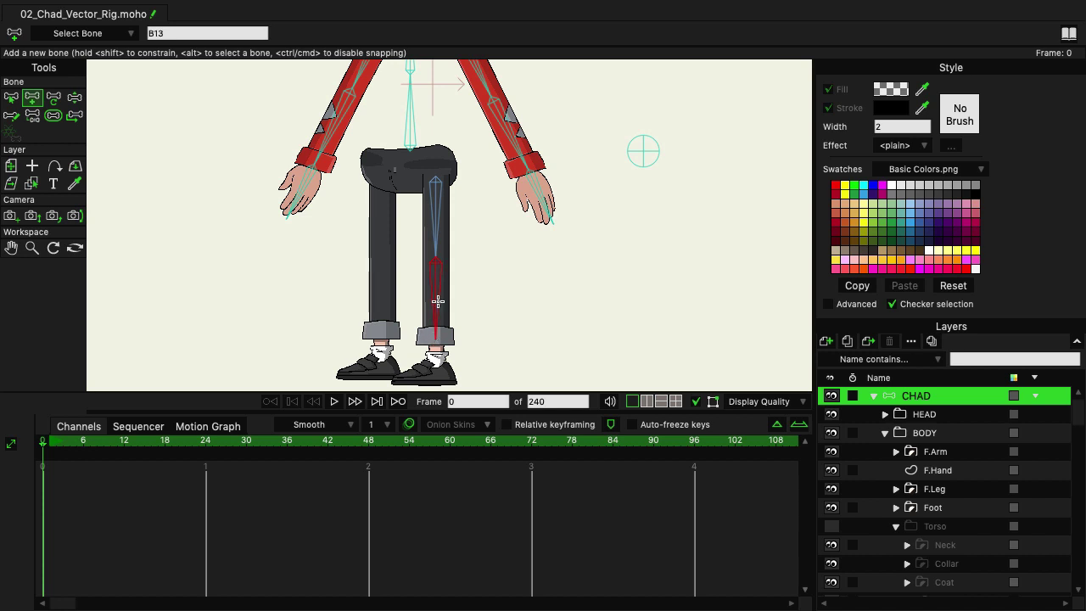
click(435, 299)
click(453, 378)
drag(454, 379, 400, 379)
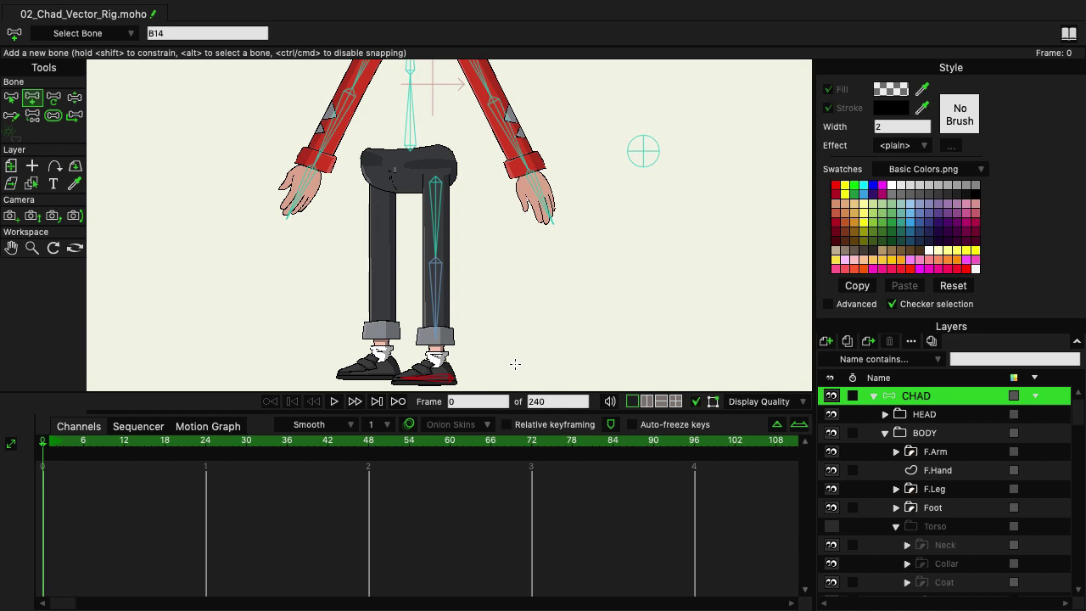
From the root bone, add thigh, shin and foot bones down the left leg and shoe.
click(643, 152)
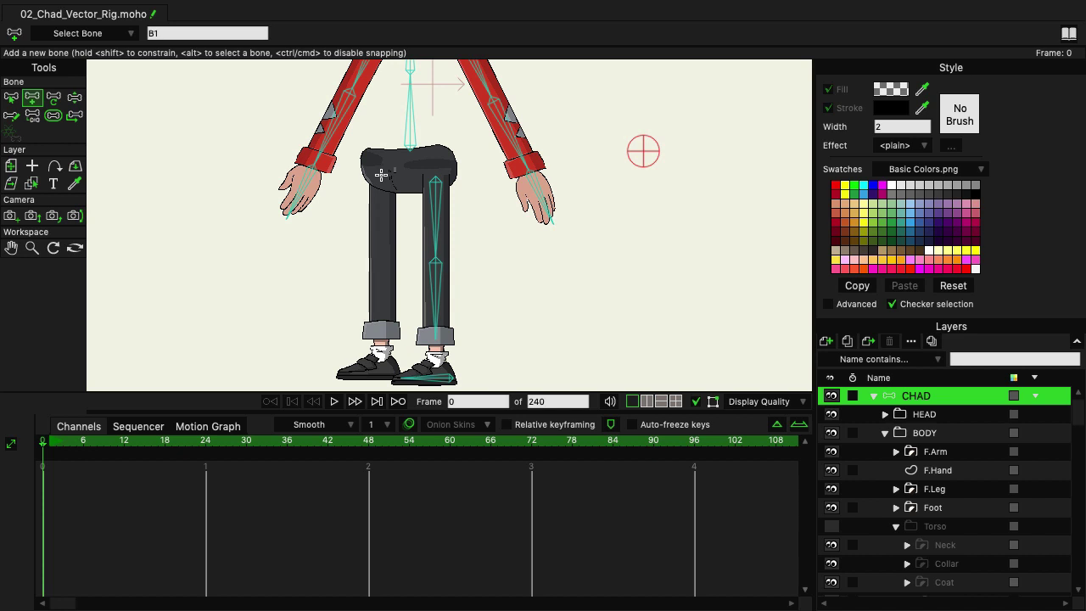
drag(381, 174, 380, 252)
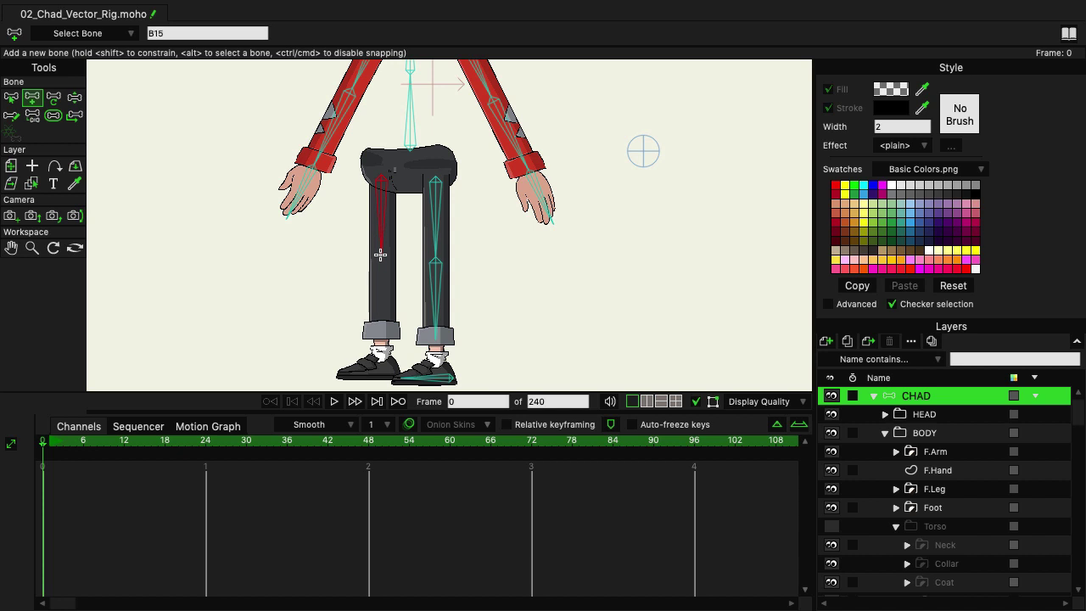
drag(380, 254, 384, 335)
click(384, 334)
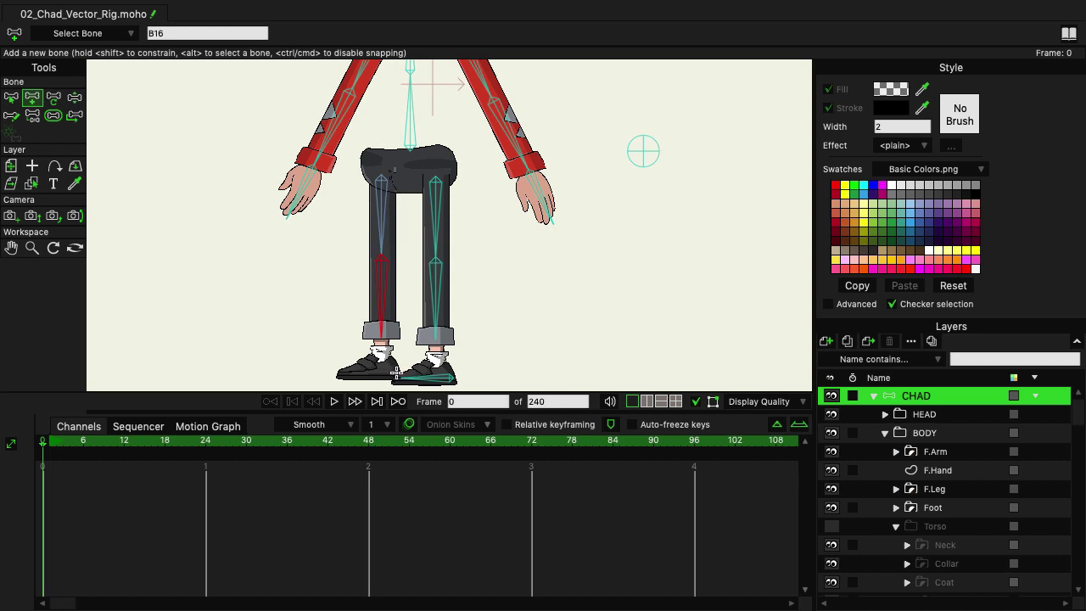
drag(396, 372, 340, 374)
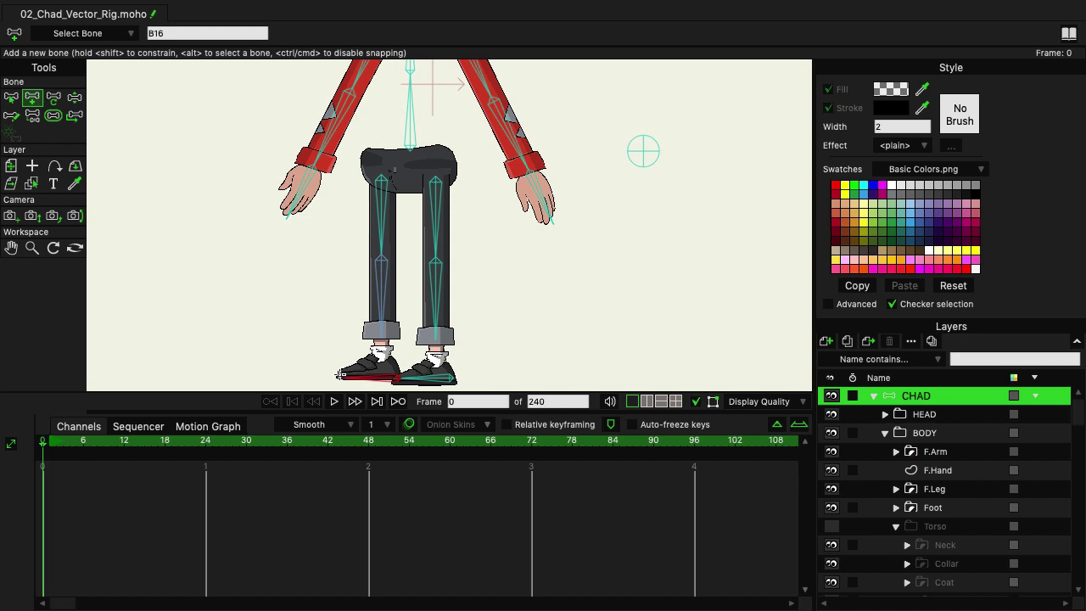
Tilt the left foot bone's tip slightly upward along the shoe with Transform Bone.
scroll(513, 282, up, 3)
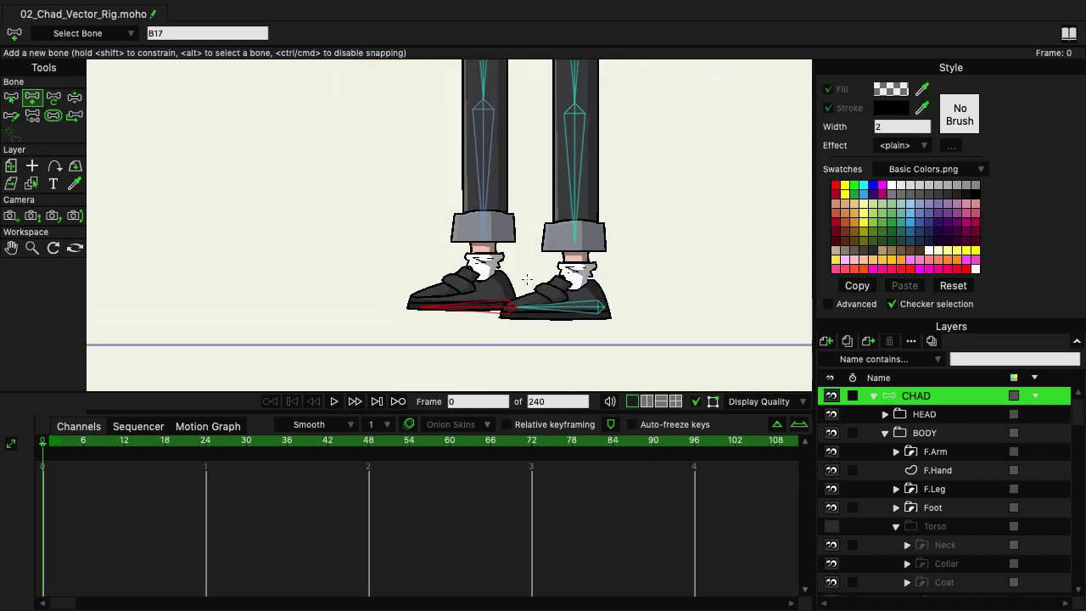
scroll(512, 282, up, 2)
scroll(512, 283, up, 1)
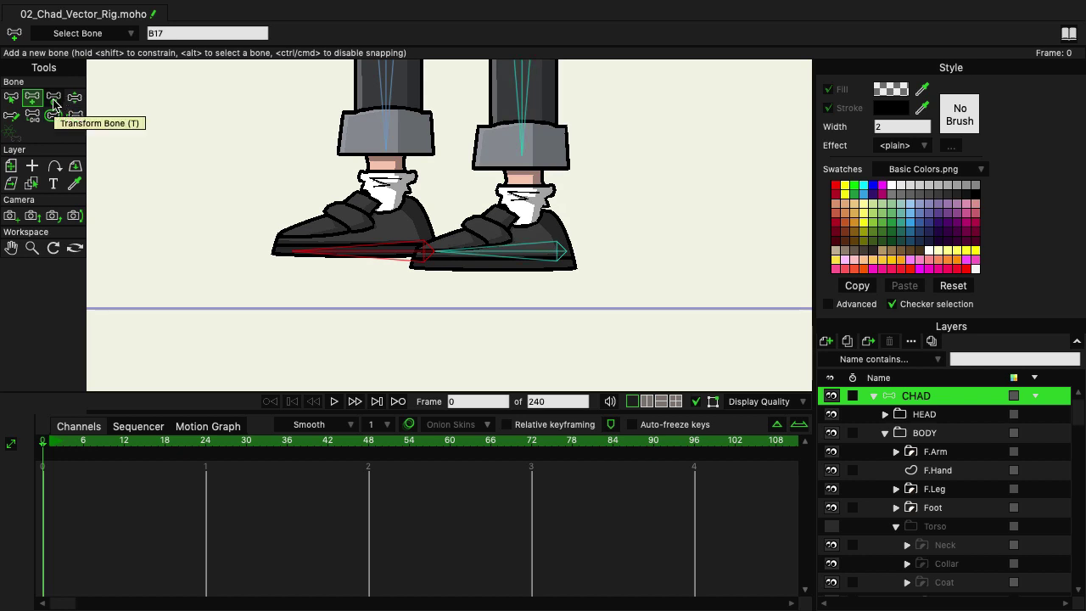
click(53, 99)
drag(428, 252, 417, 245)
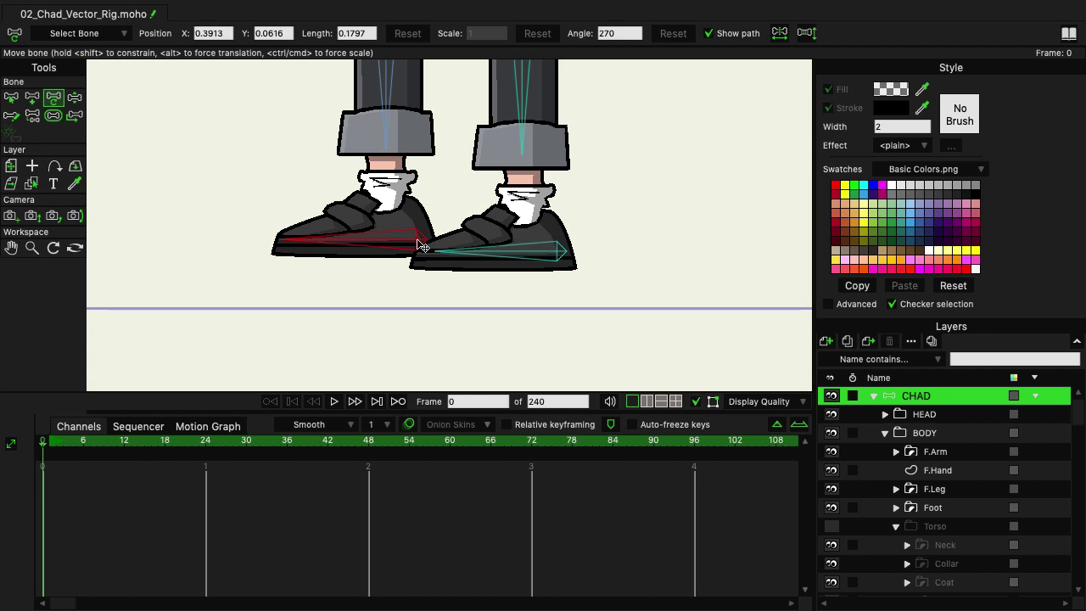
Select the root bone and make the Torso layer visible again.
scroll(594, 225, down, 5)
scroll(303, 310, up, 2)
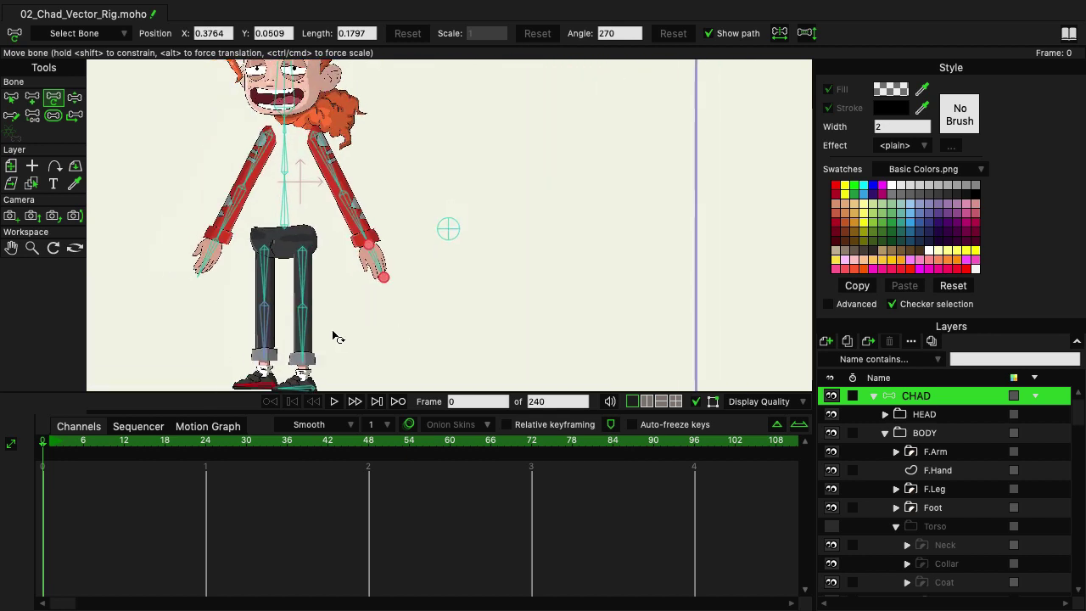
scroll(411, 307, up, 1)
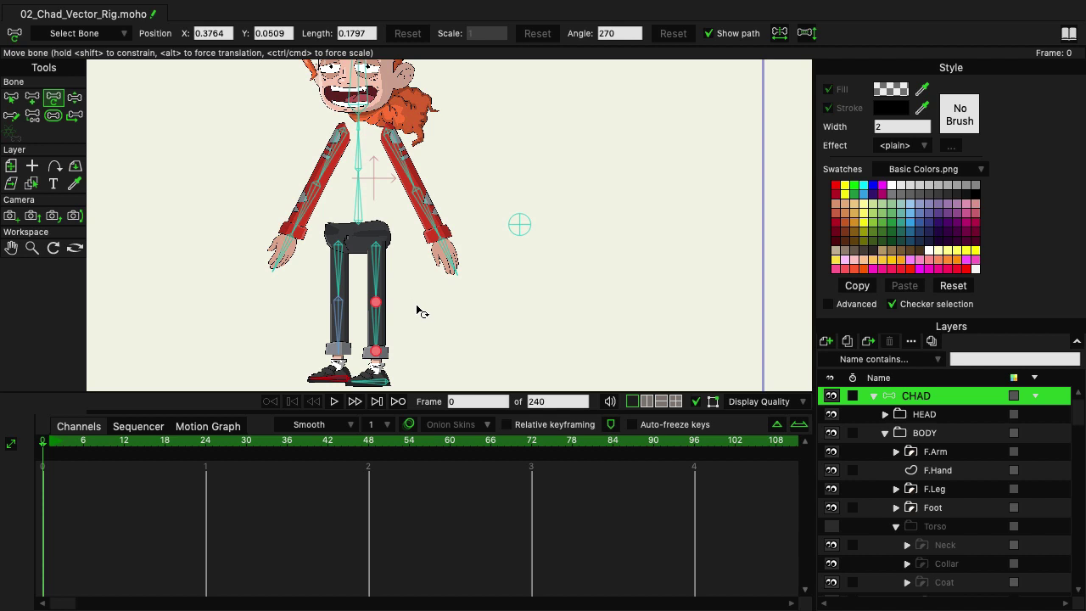
click(520, 225)
click(831, 527)
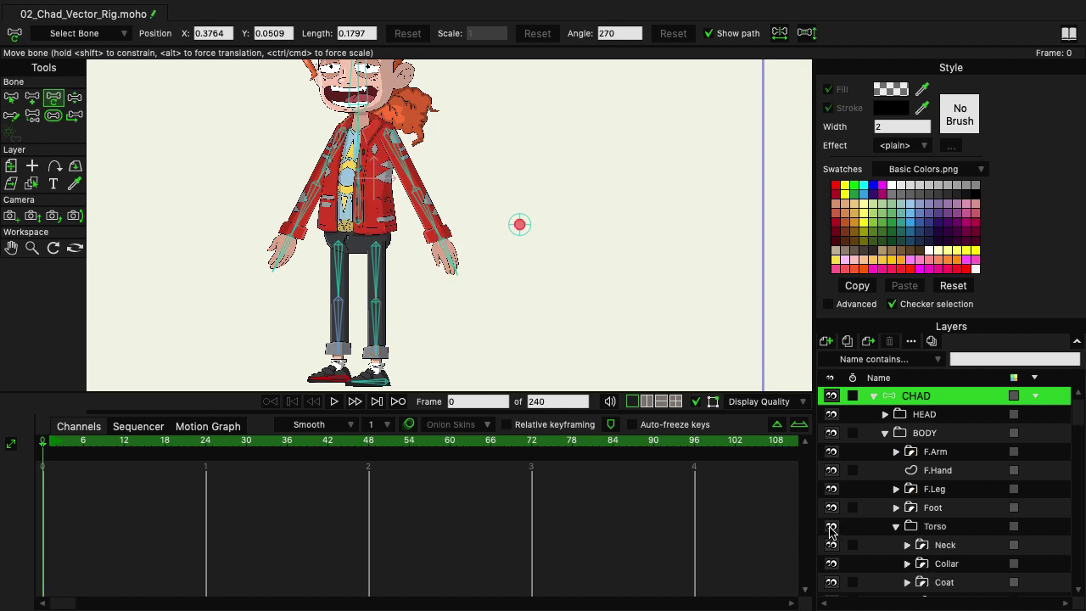
scroll(633, 274, up, 2)
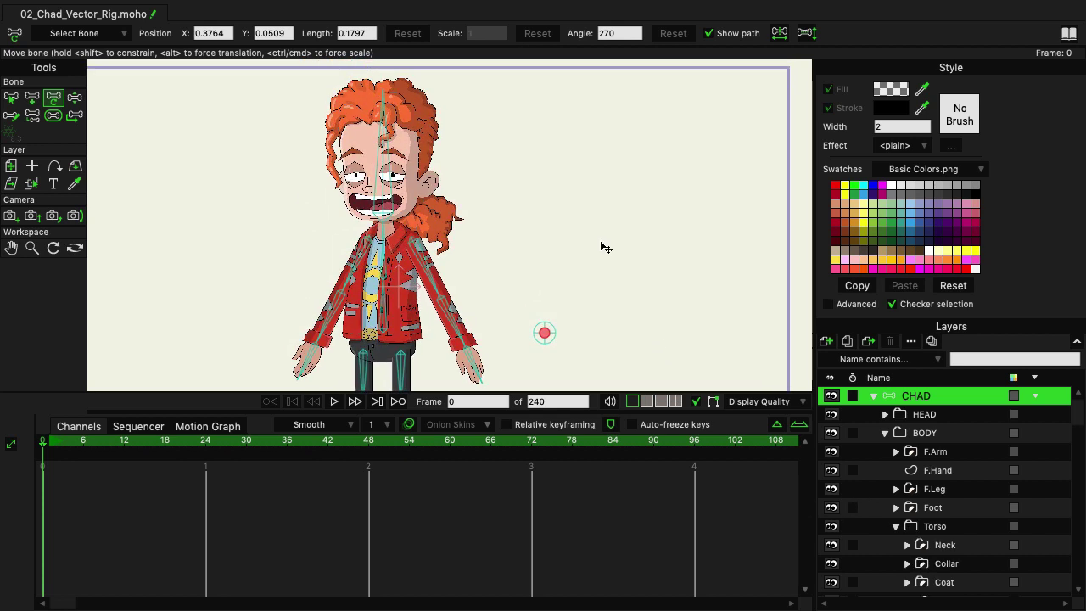
drag(602, 246, 604, 187)
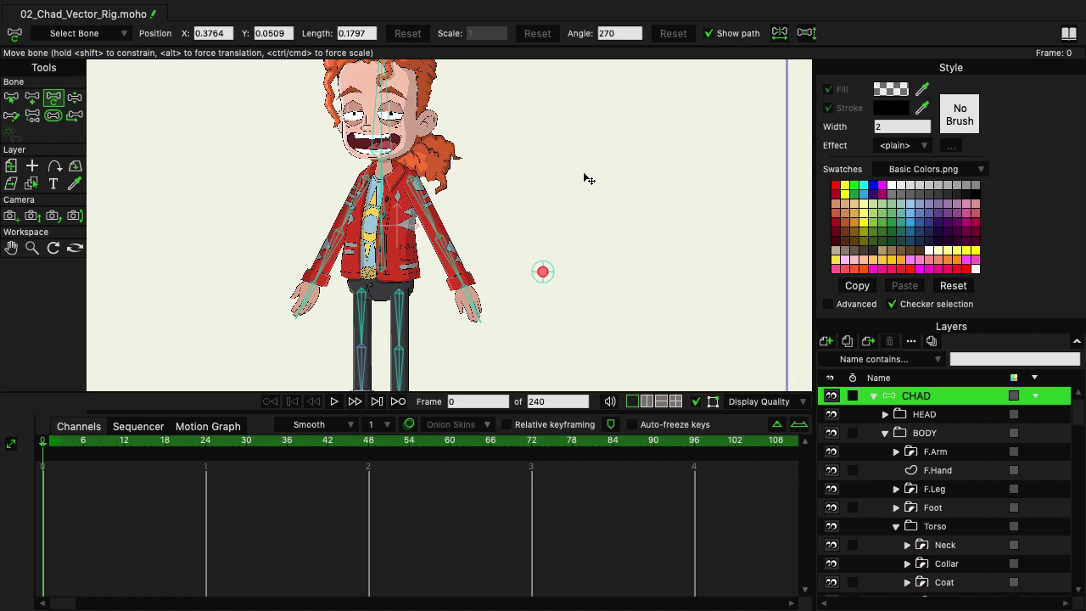
drag(584, 160, 596, 223)
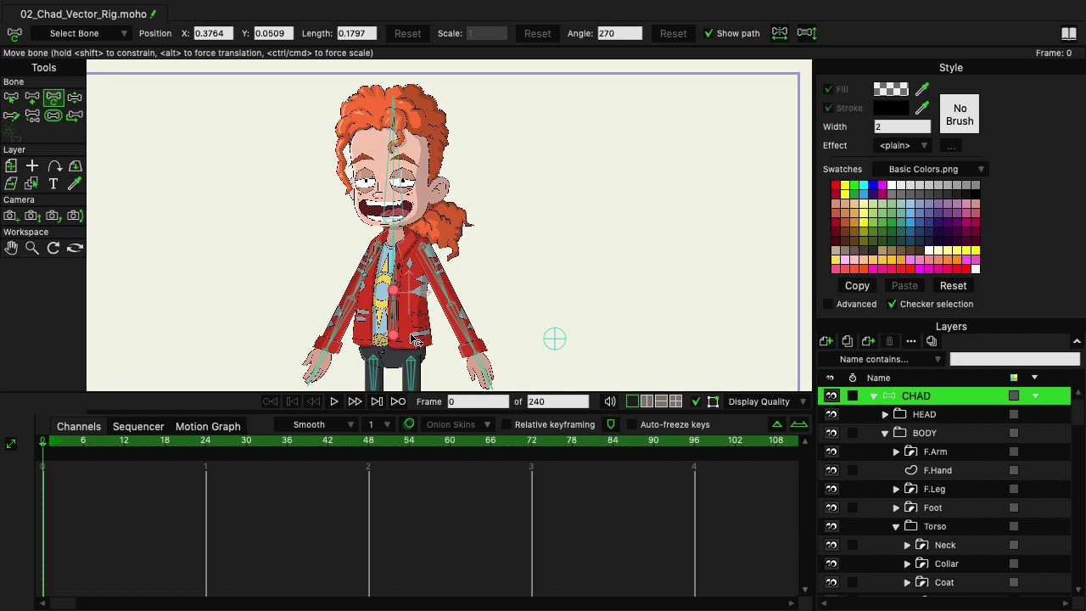
From the head bone, add a bone chain from the head top down the left curly hair strand.
scroll(311, 187, up, 2)
scroll(348, 148, up, 2)
drag(351, 150, 354, 194)
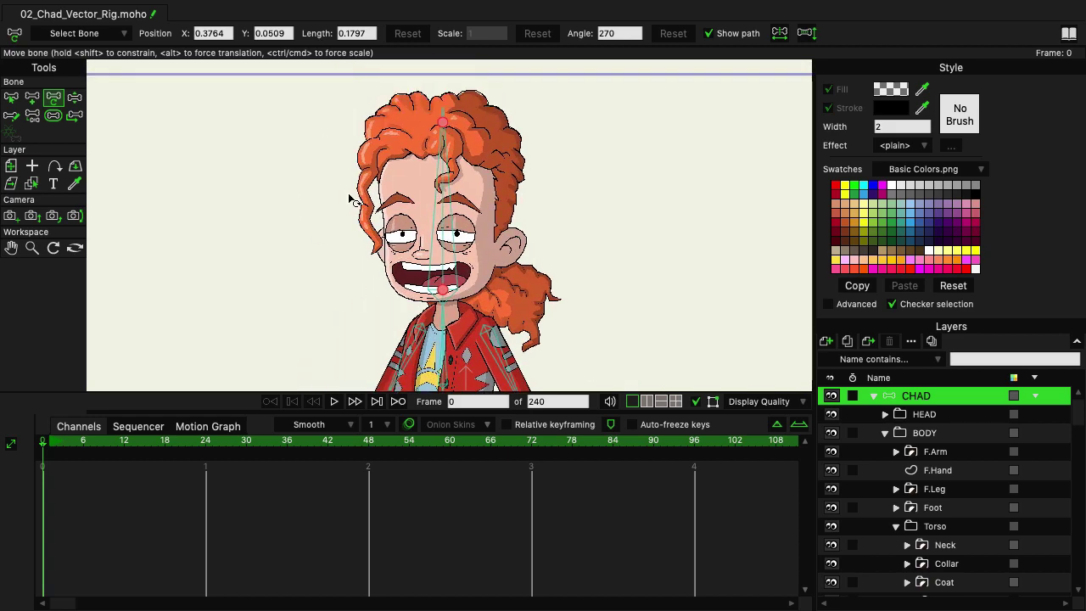
click(442, 208)
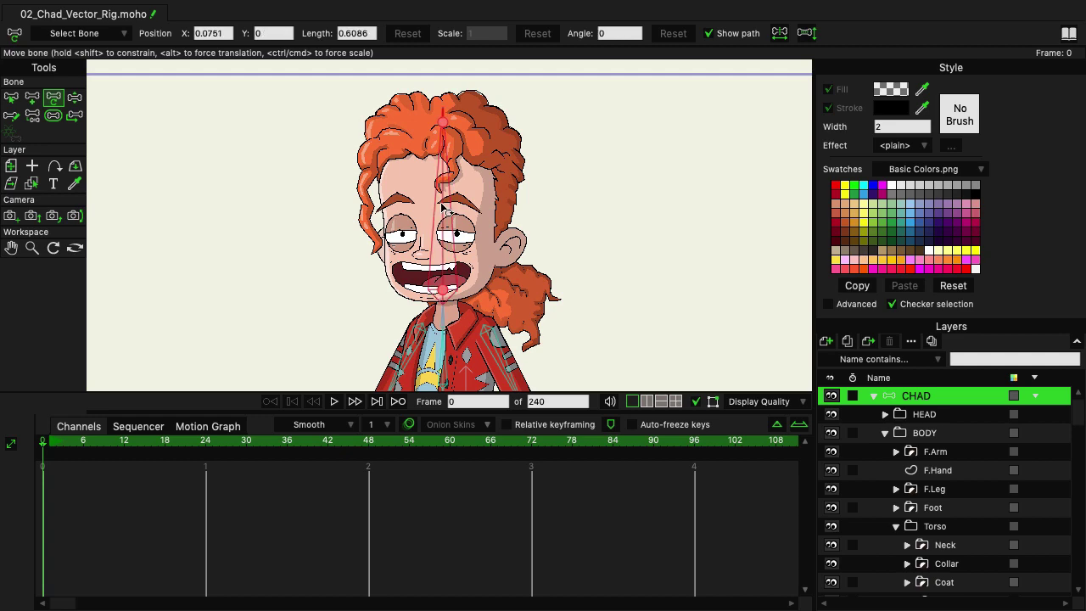
scroll(340, 176, up, 2)
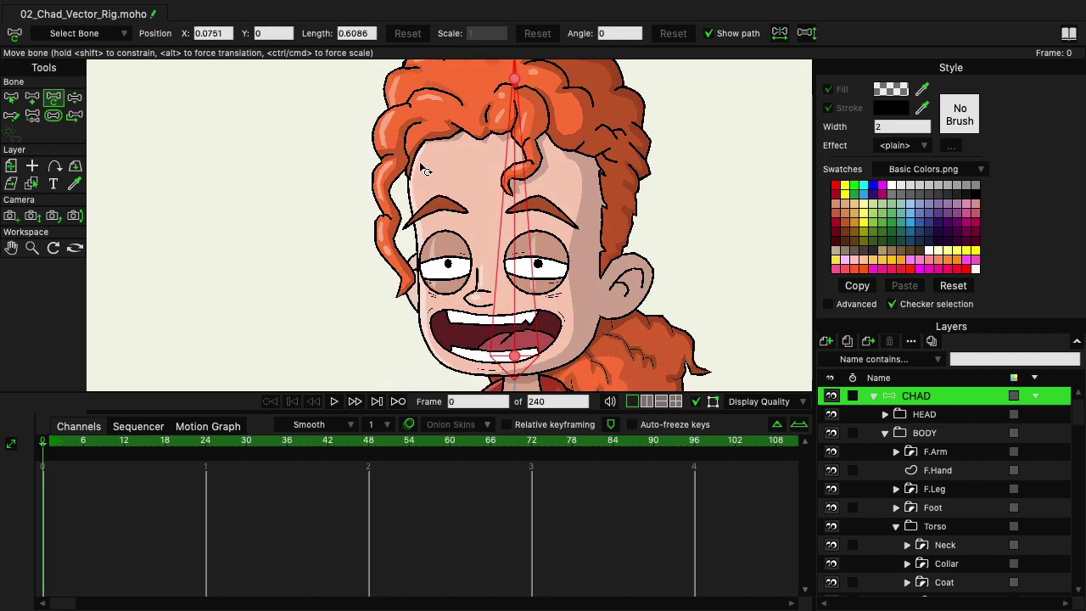
scroll(316, 184, up, 2)
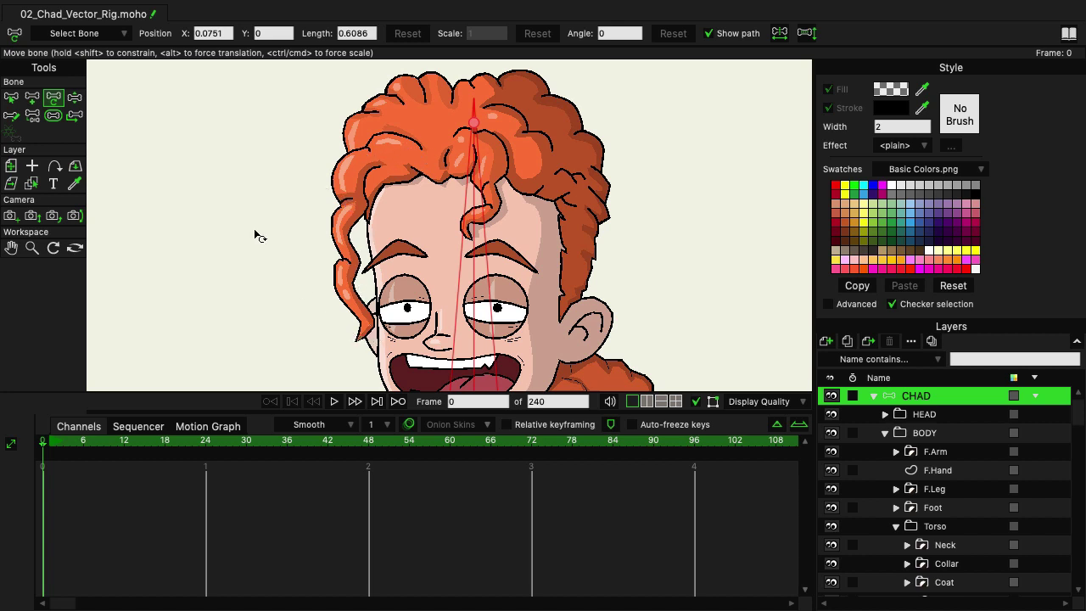
key(a)
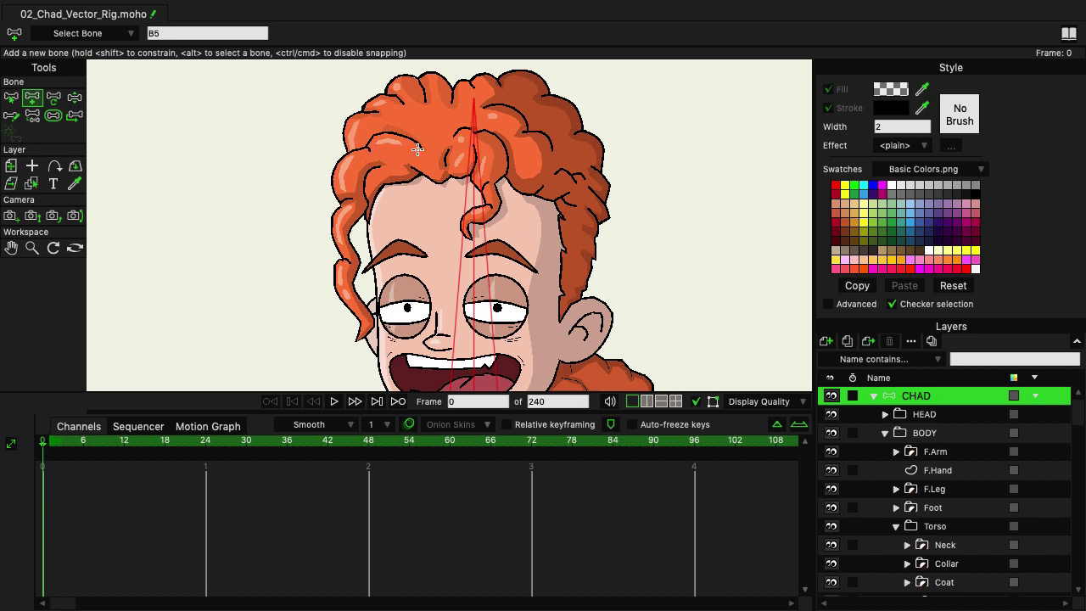
mouse_move(415, 153)
mouse_down()
mouse_move(375, 151)
mouse_move(349, 185)
mouse_move(346, 257)
mouse_up()
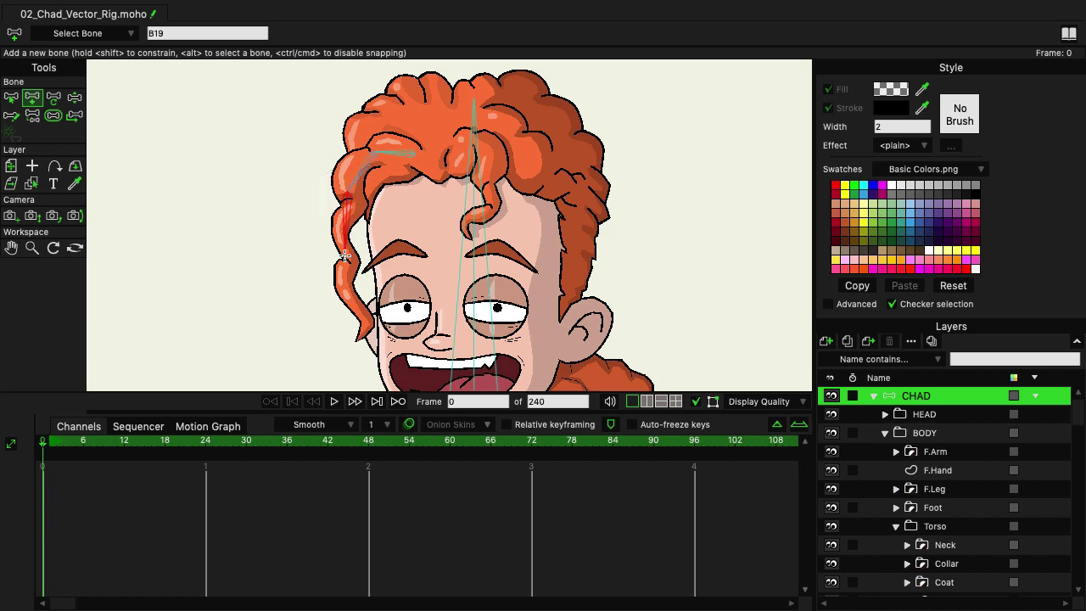
mouse_move(345, 257)
mouse_down()
mouse_move(347, 304)
mouse_move(365, 336)
mouse_up()
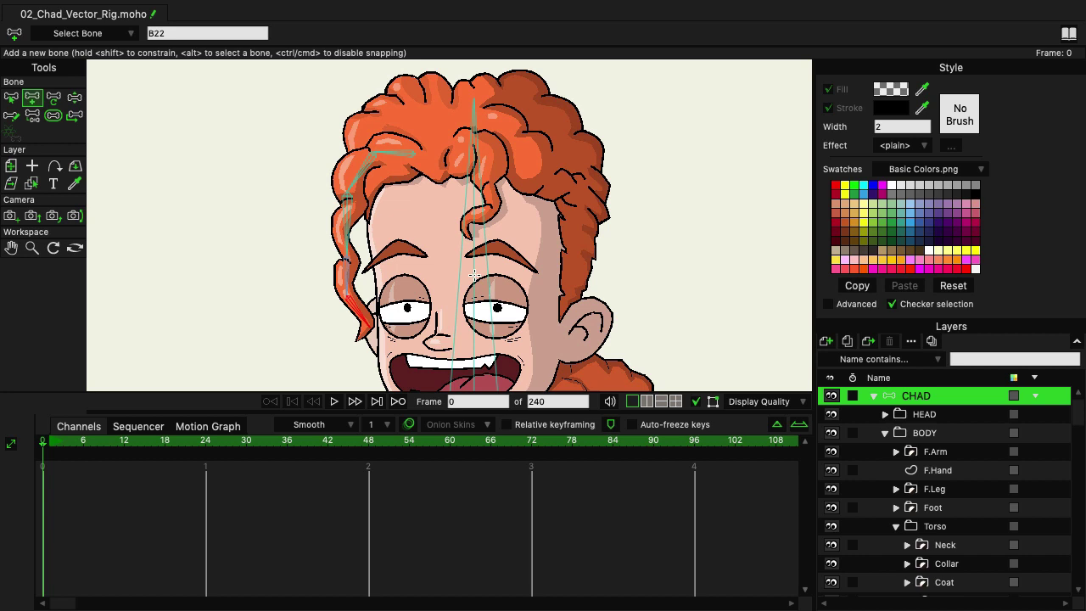
Add a bone along the curl on top of the head, parented to the head bone.
alt+click(474, 275)
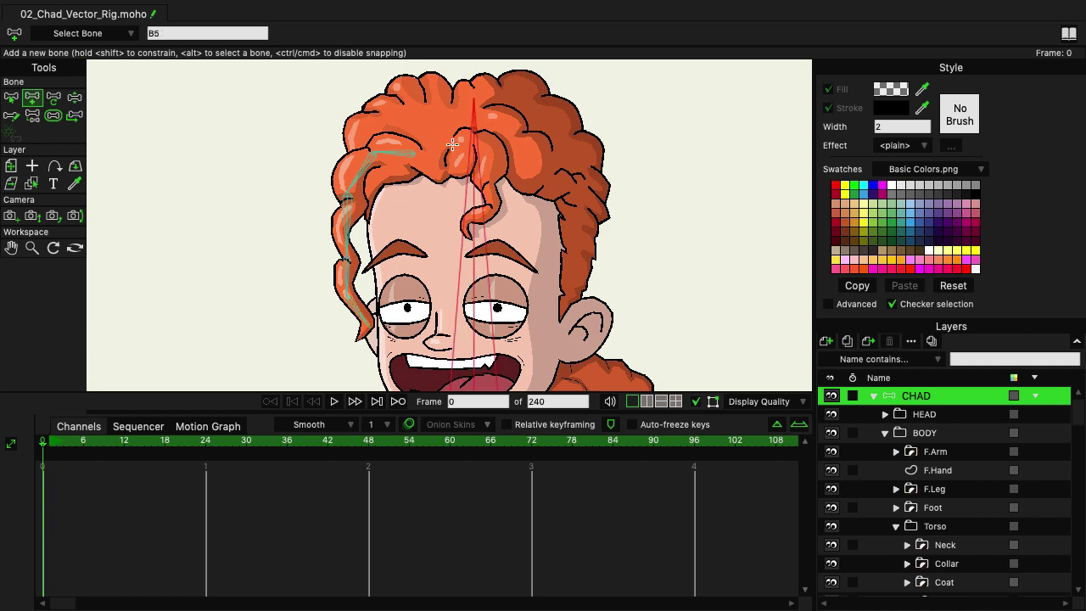
mouse_move(454, 144)
mouse_down()
mouse_move(498, 149)
mouse_move(492, 208)
mouse_move(462, 227)
mouse_up()
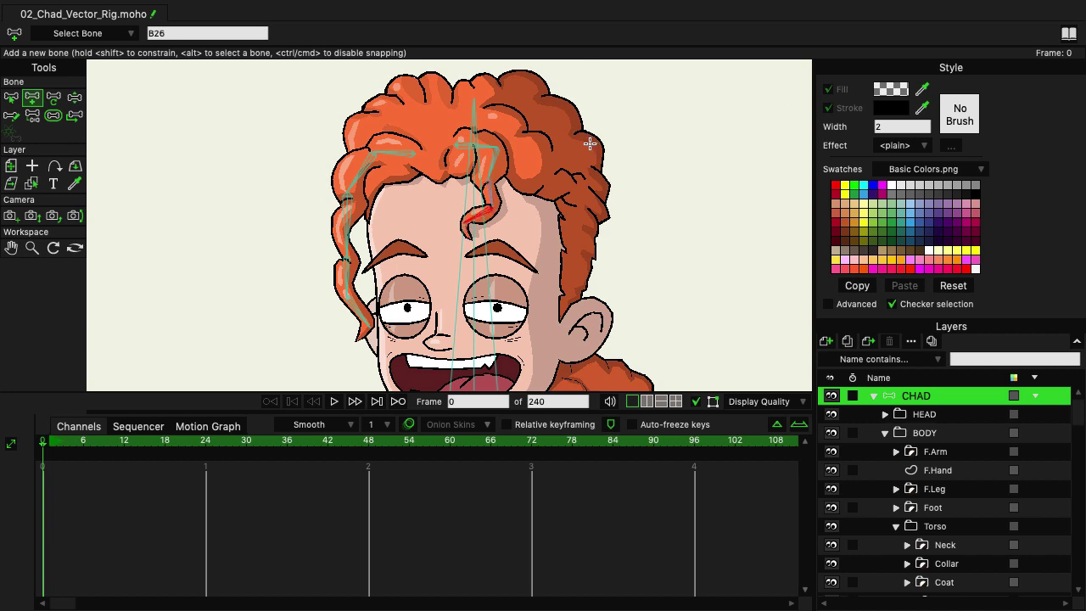
scroll(602, 255, down, 2)
scroll(611, 238, down, 2)
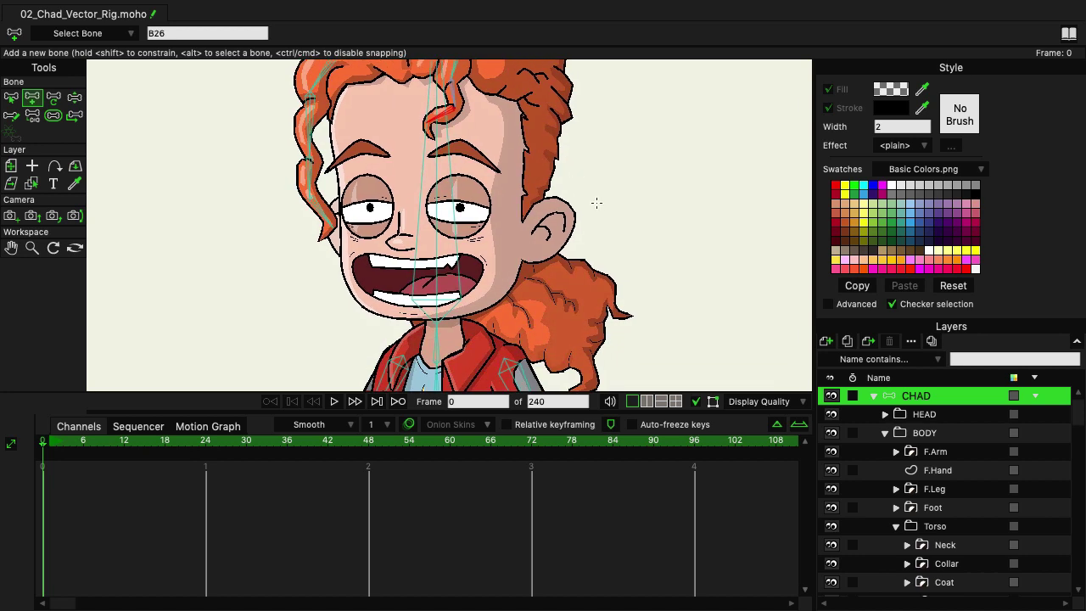
scroll(604, 220, down, 2)
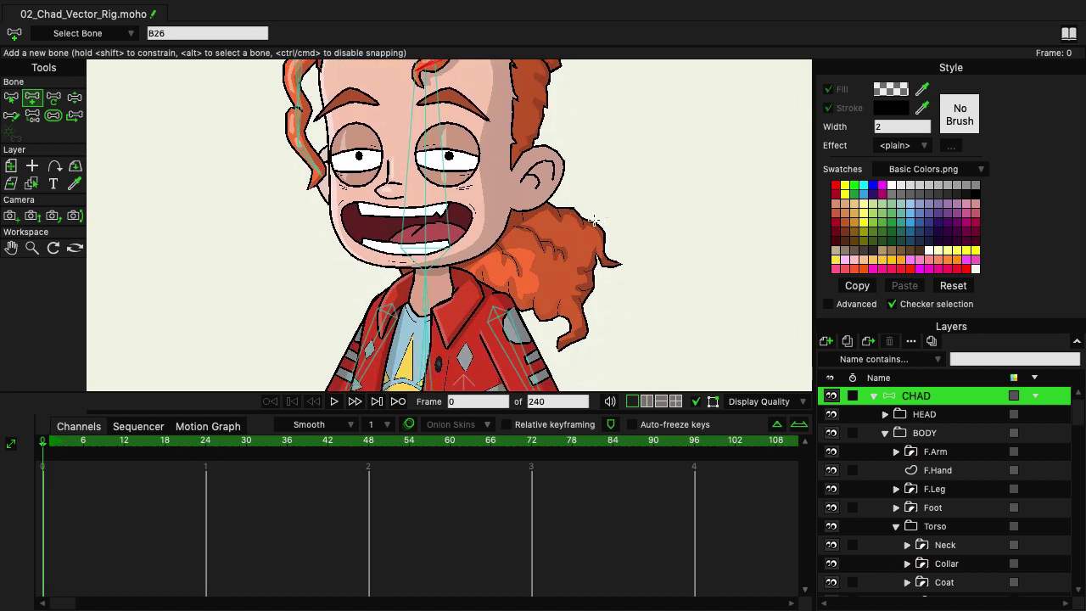
Add a single bone from the head bone into the ponytail, removing the extra tip bones.
alt+click(429, 176)
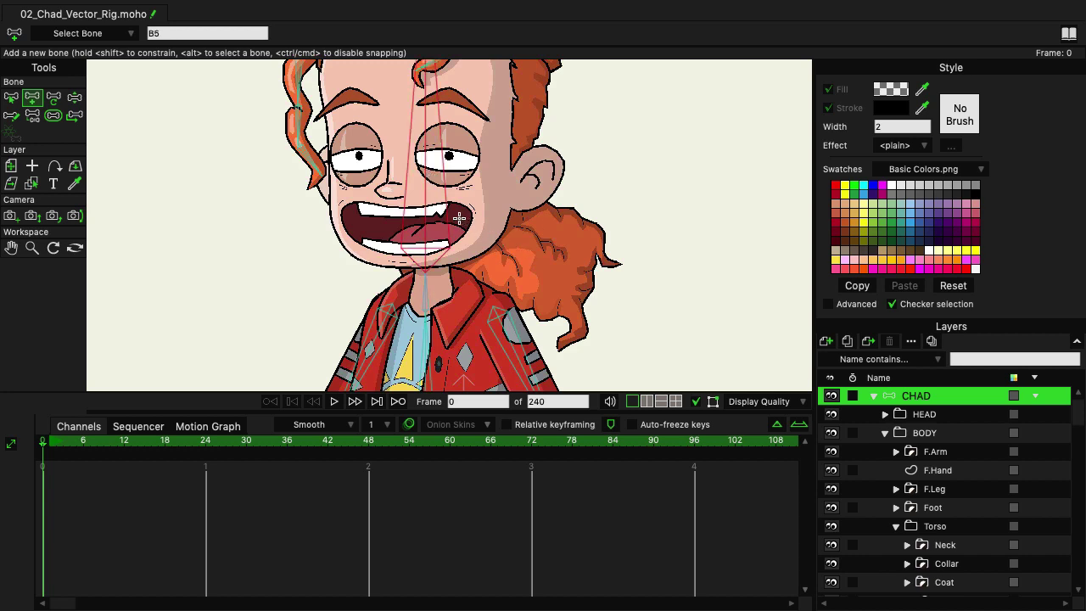
mouse_move(463, 219)
mouse_down()
mouse_move(537, 260)
mouse_move(529, 255)
mouse_up()
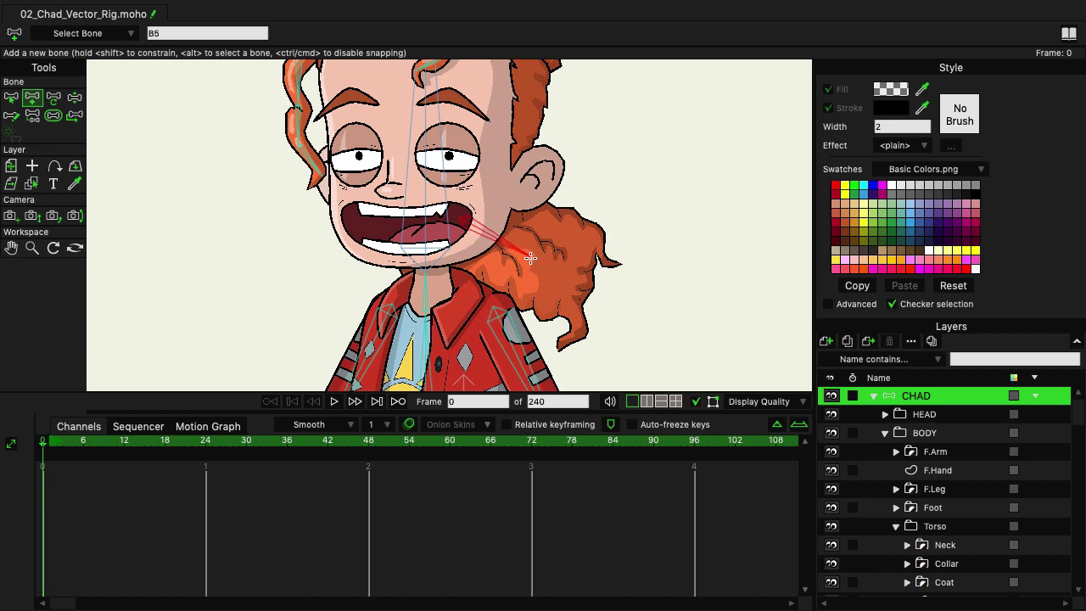
mouse_move(528, 256)
mouse_down()
mouse_move(585, 289)
mouse_move(581, 331)
mouse_move(563, 346)
mouse_up()
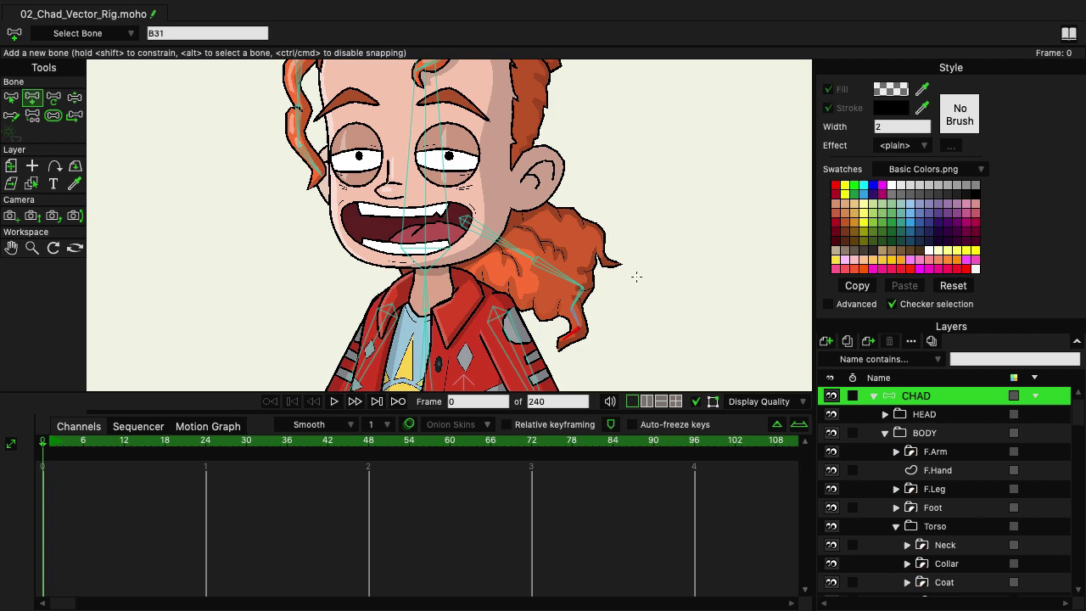
key(ctrl+z)
key(ctrl+z)
key(ctrl+z)
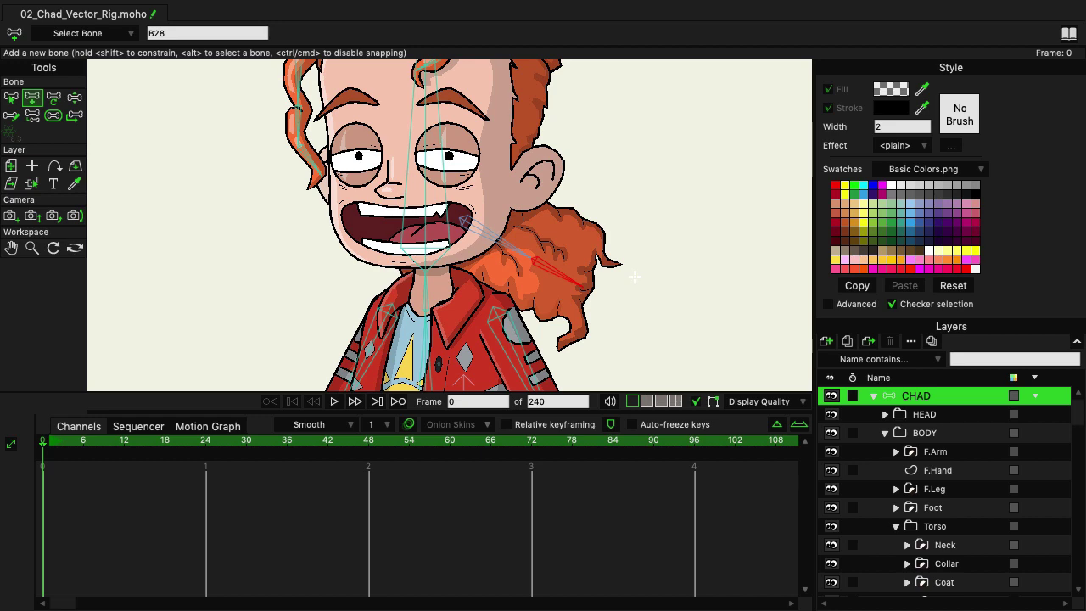
With spine bone B3 as parent, add two chained bones down the right jacket flap.
scroll(635, 276, down, 2)
scroll(722, 319, down, 3)
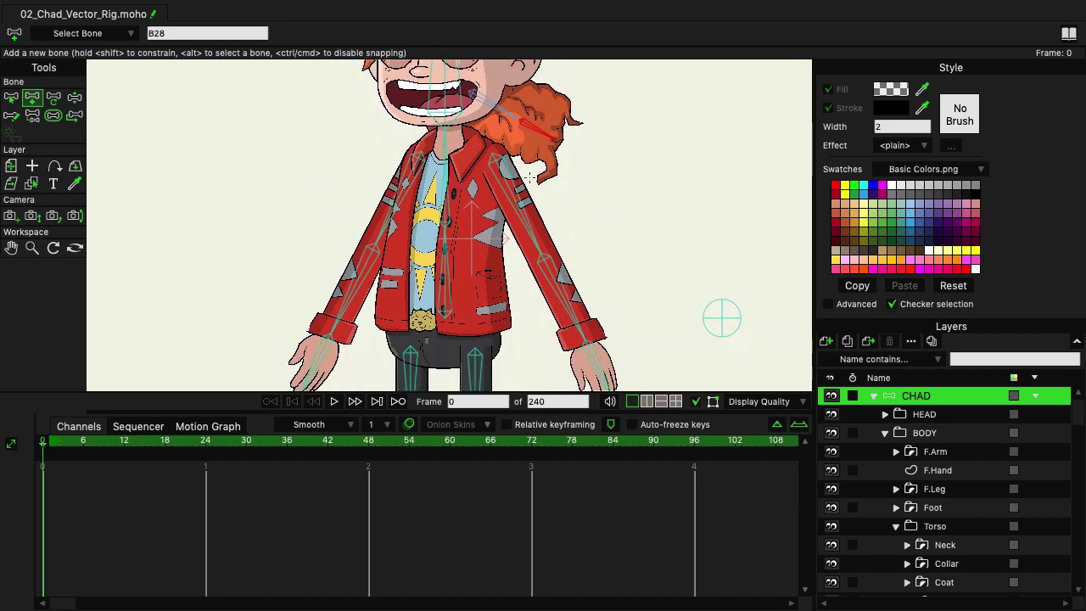
scroll(411, 185, up, 2)
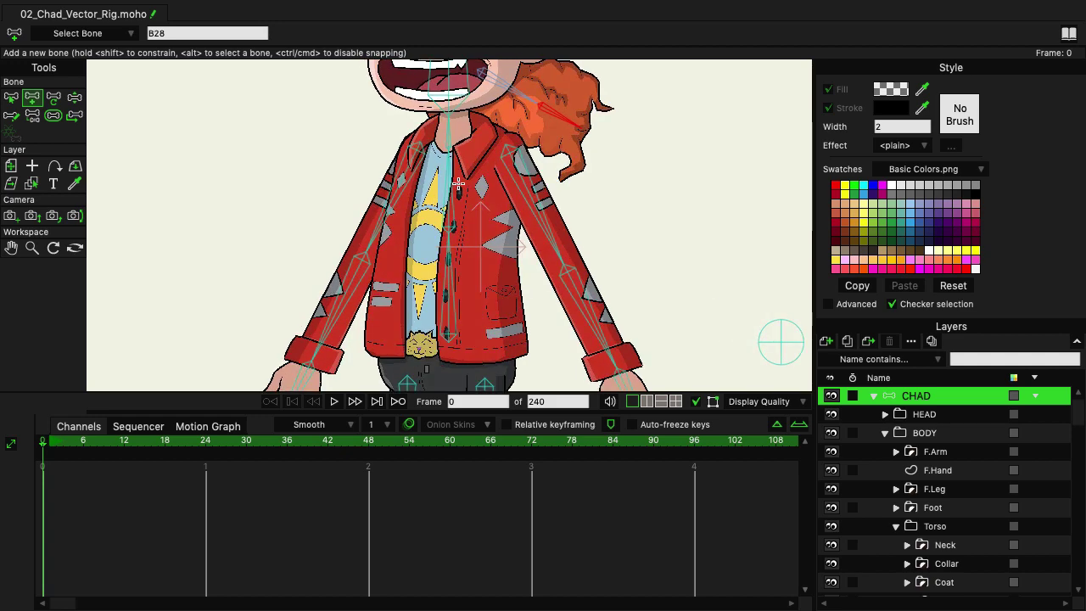
click(446, 184)
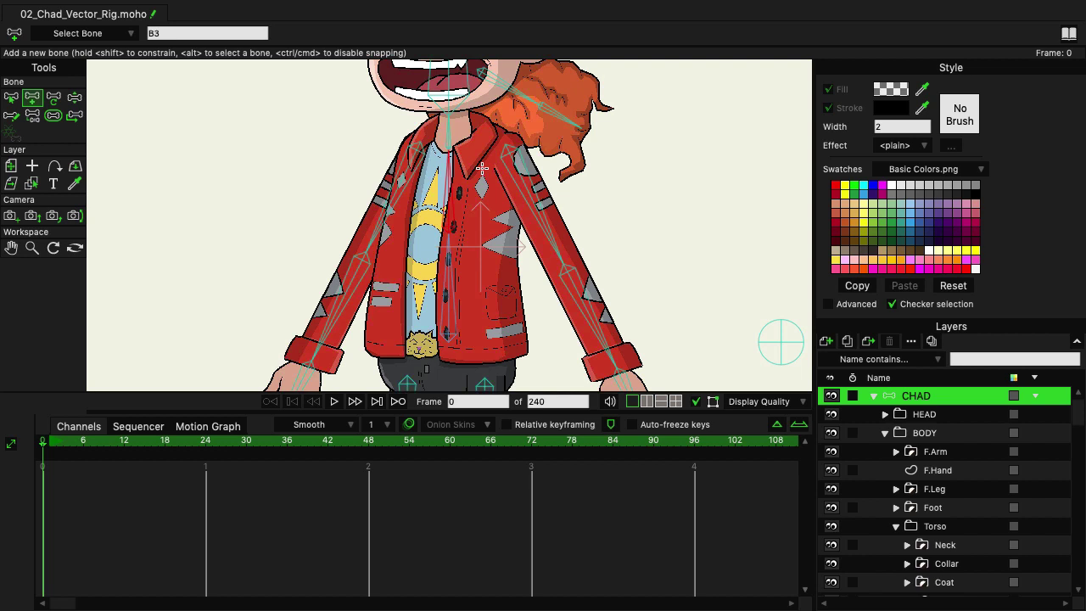
drag(482, 169, 478, 257)
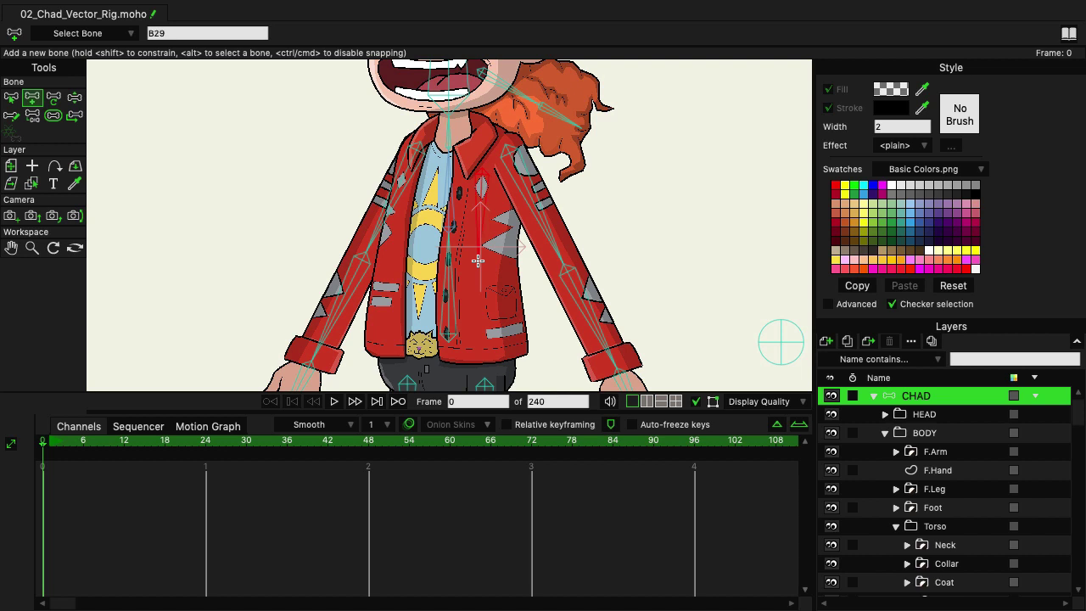
drag(478, 260, 483, 357)
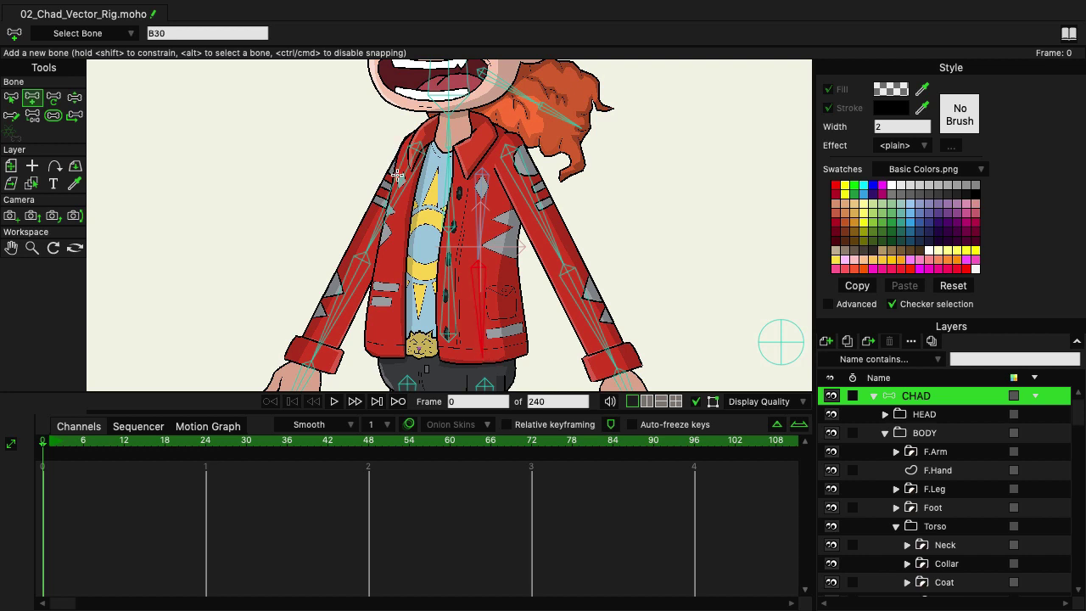
Reparent to the spine bone and chain two bones down the left jacket flap.
alt+click(445, 183)
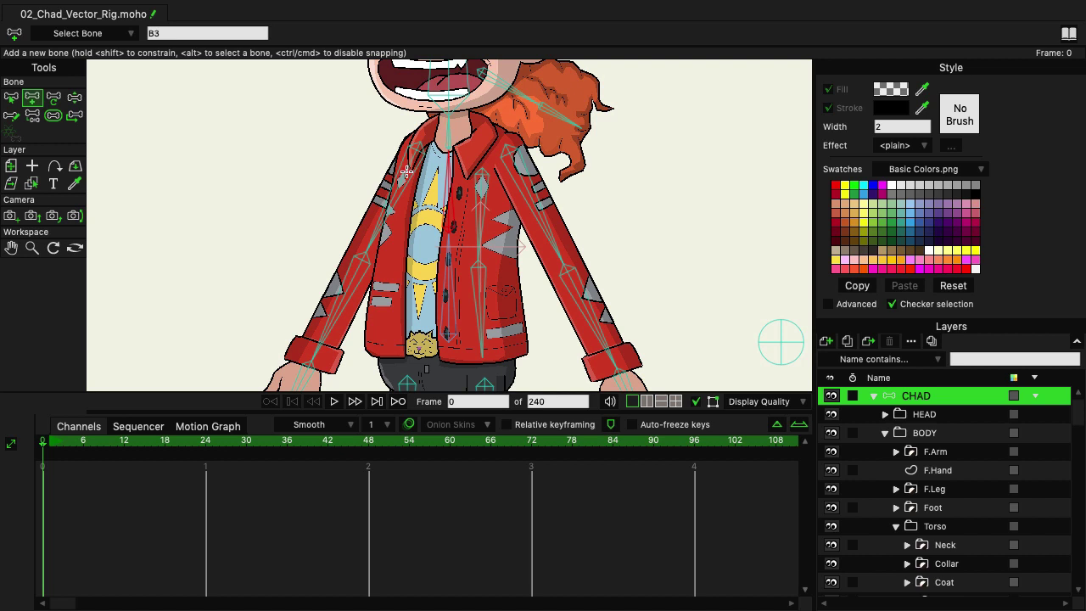
drag(407, 170, 394, 350)
click(395, 350)
scroll(634, 202, down, 5)
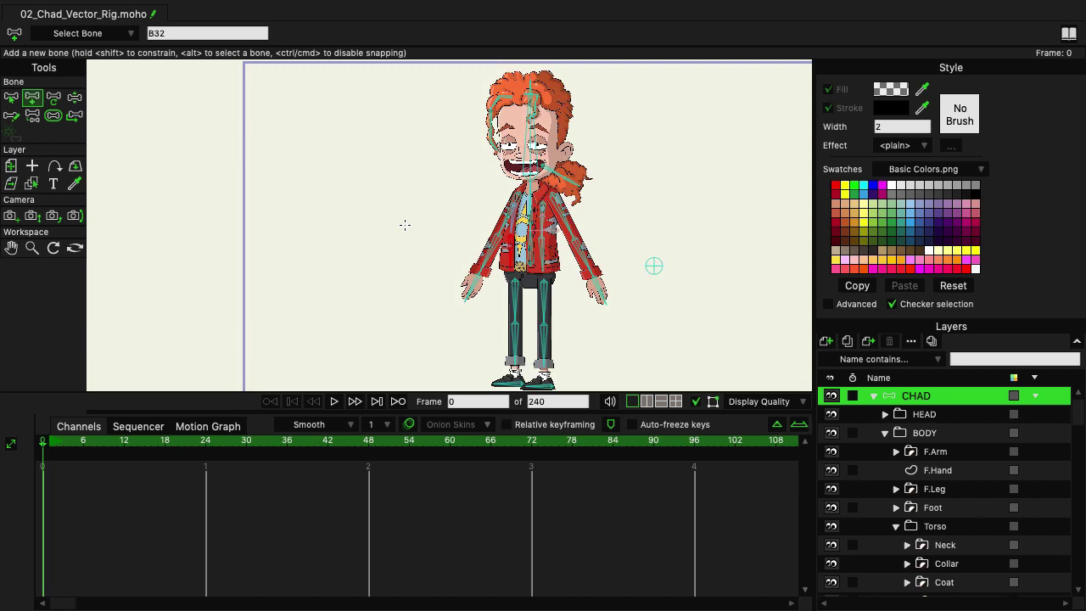
At frame 1, pose the left-side arm up by the head, then swing it out sideways.
scroll(405, 225, up, 3)
scroll(441, 212, up, 2)
scroll(476, 204, up, 1)
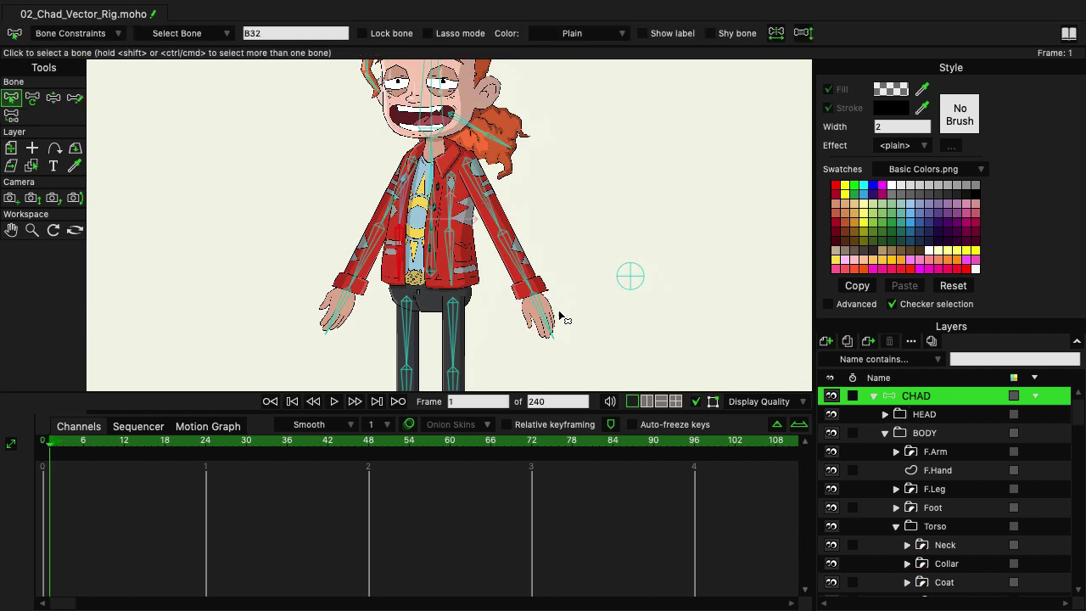
click(54, 97)
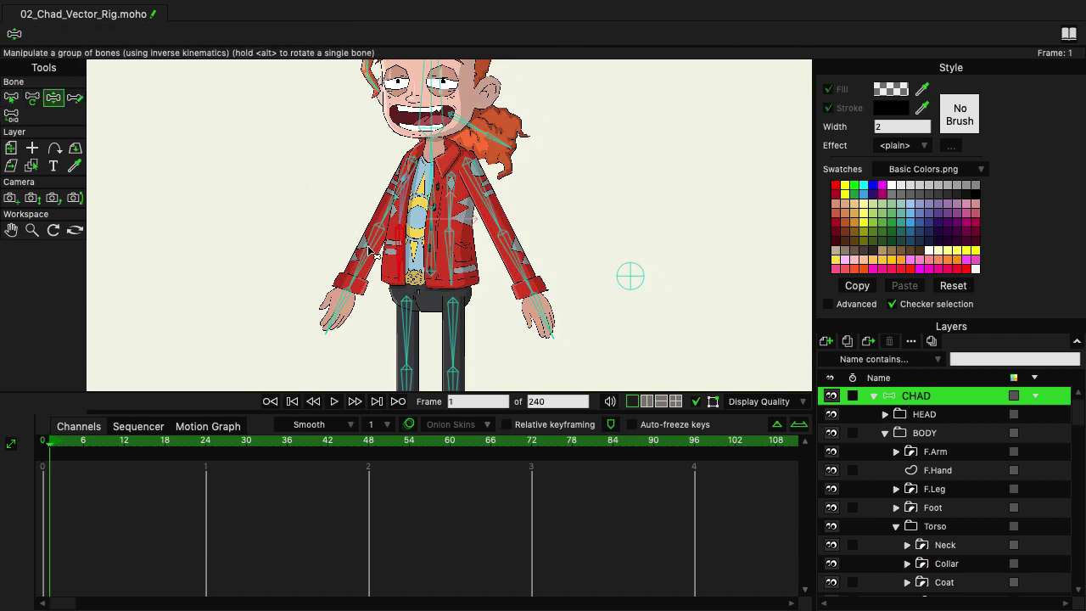
drag(368, 253, 357, 102)
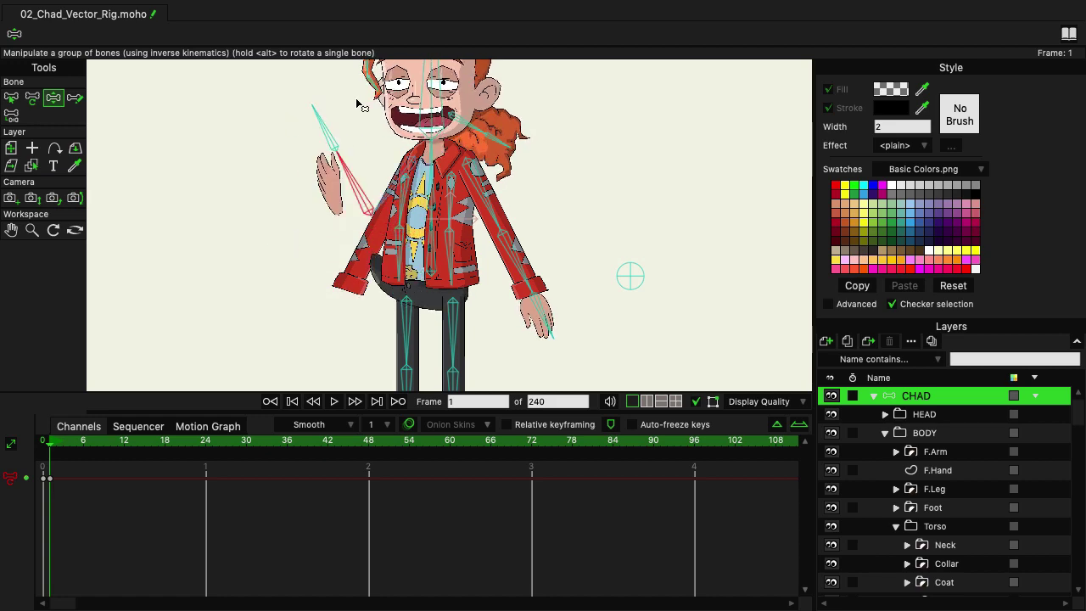
mouse_move(357, 101)
mouse_down()
mouse_move(264, 85)
mouse_move(256, 138)
mouse_up()
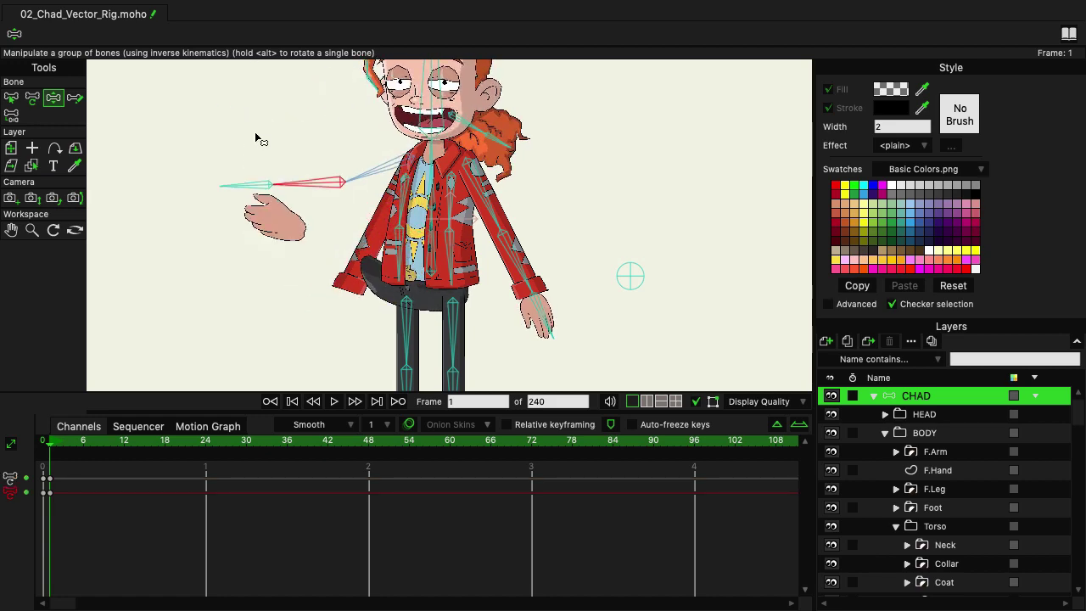